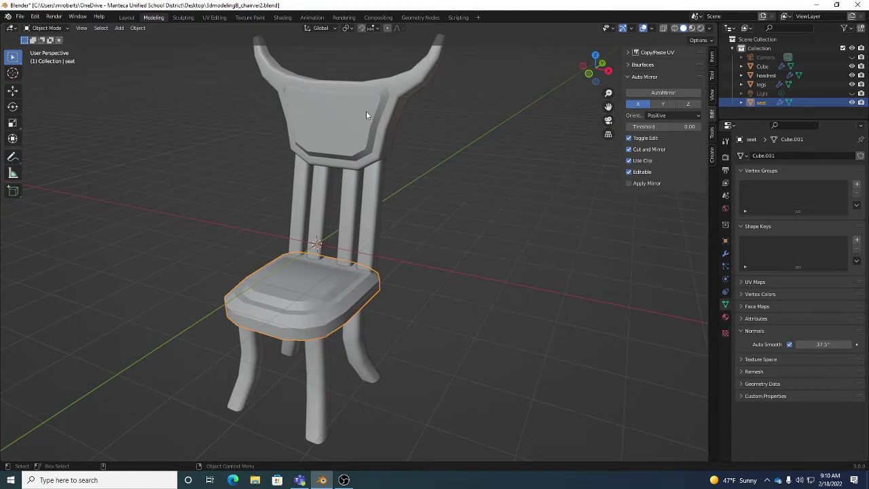
- Apply all modifiers on the seat and on the four back slats so their Mirror modifiers become real geometry
middle_drag(400, 105, 372, 153)
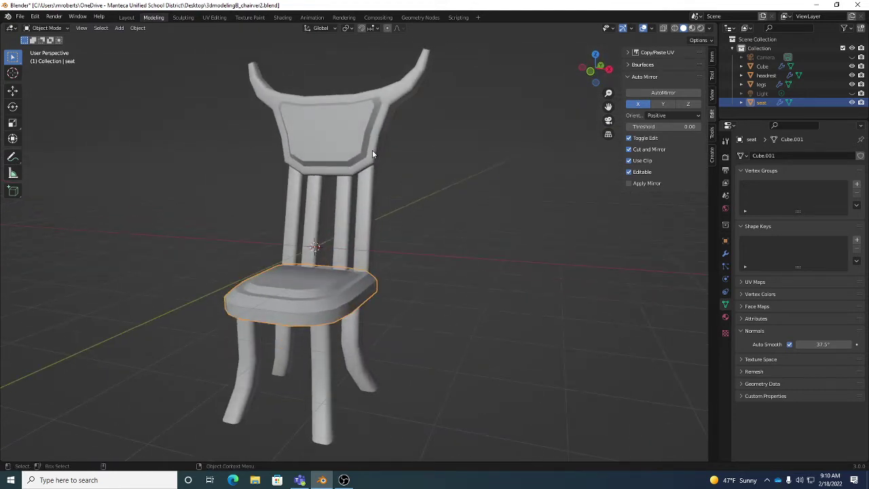
click(724, 254)
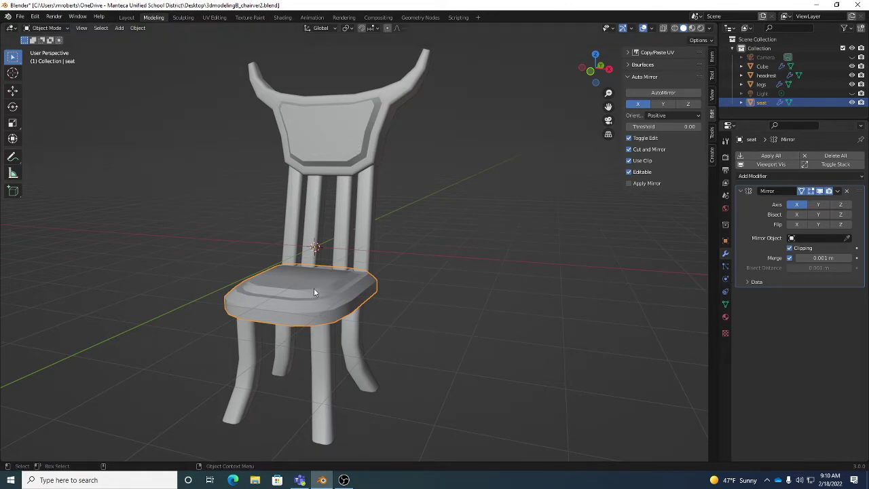
click(777, 156)
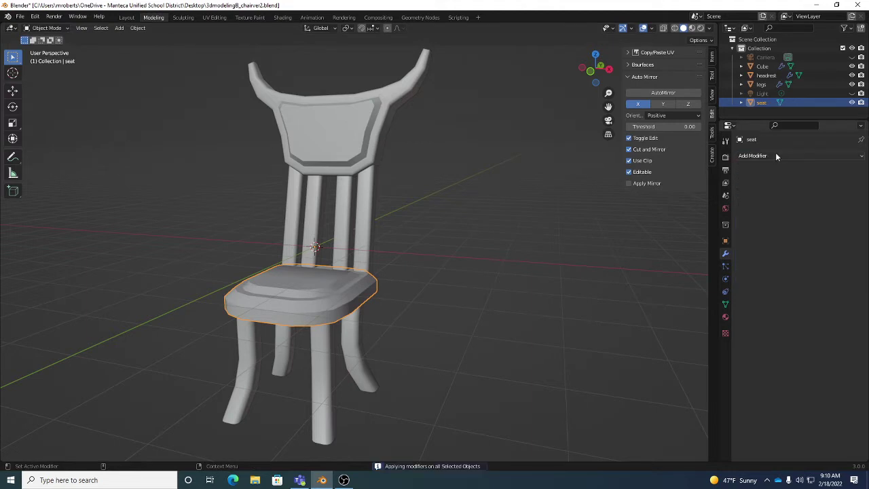
click(359, 199)
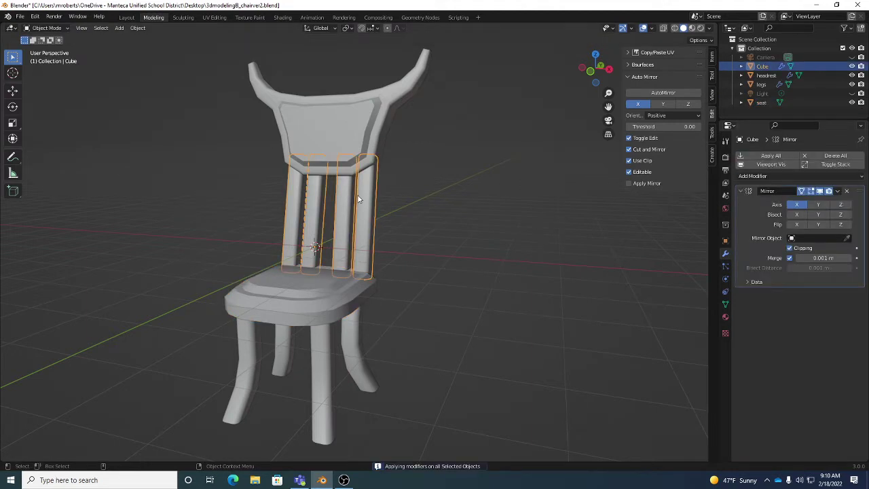
click(771, 155)
- Apply the Mirror modifier on the headrest
click(378, 111)
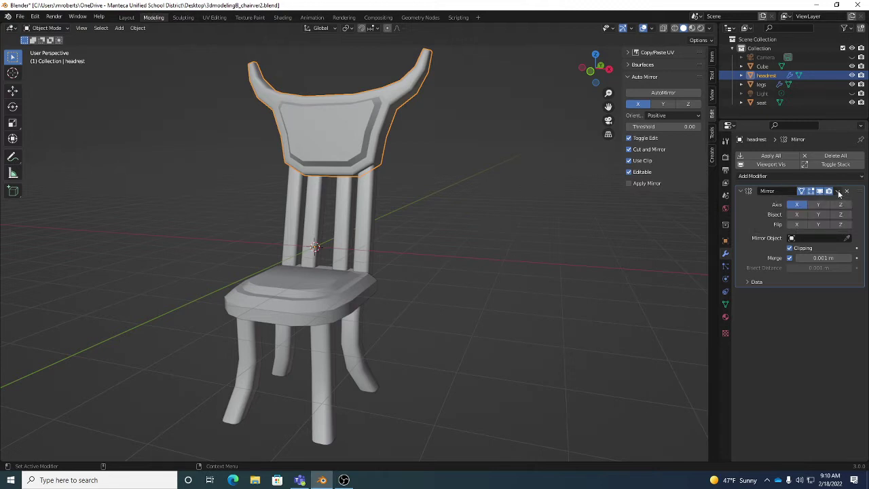
click(836, 191)
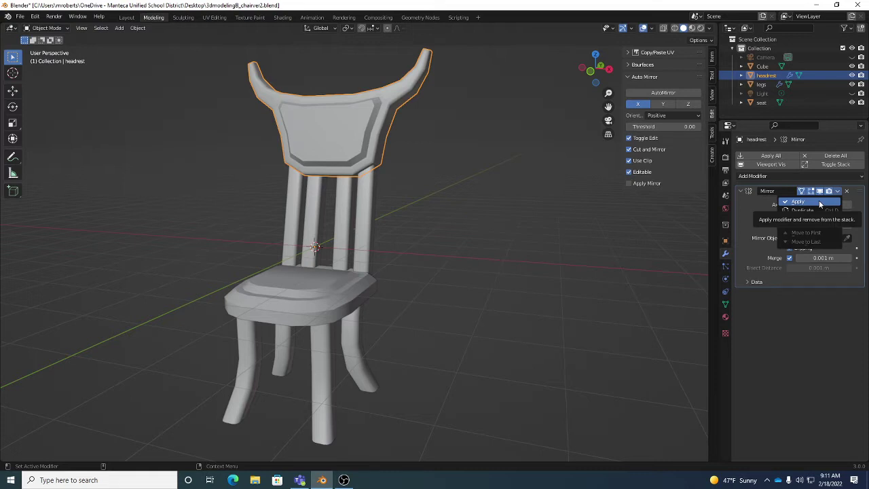
click(818, 200)
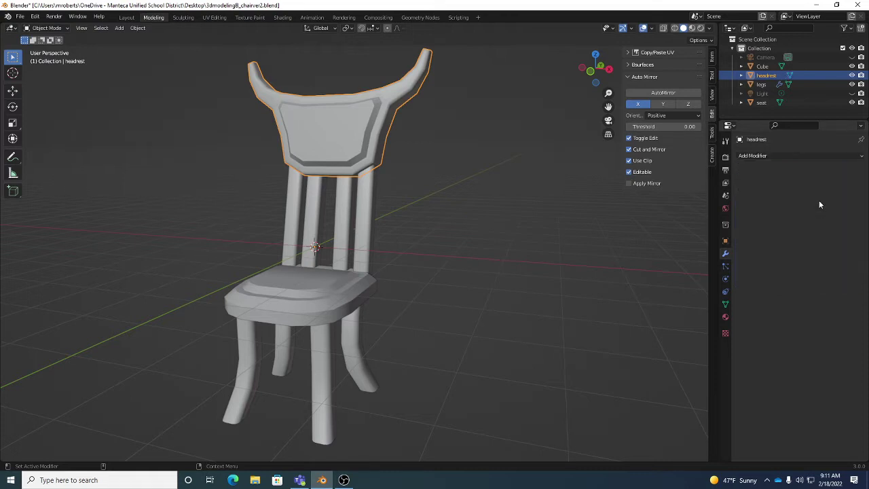
- Check the slats, headrest and seat for leftover modifiers, and apply the Mirror modifier on the legs
click(363, 202)
click(361, 140)
click(319, 298)
click(360, 347)
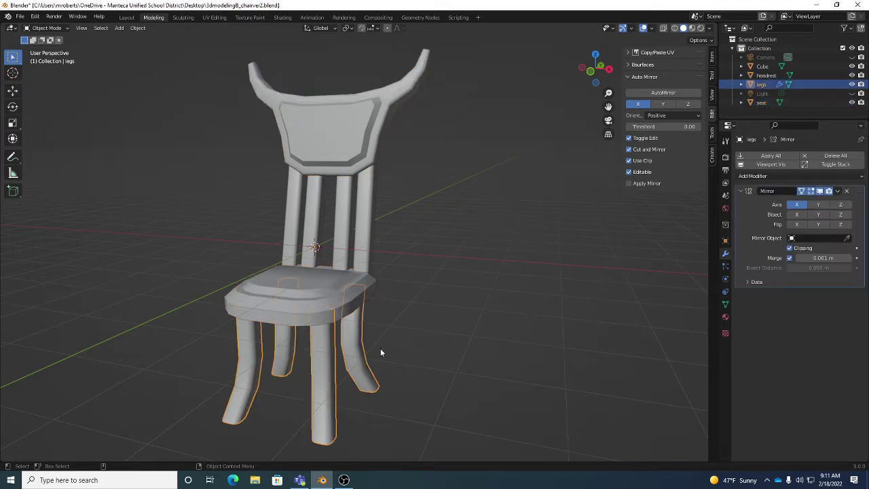
click(837, 190)
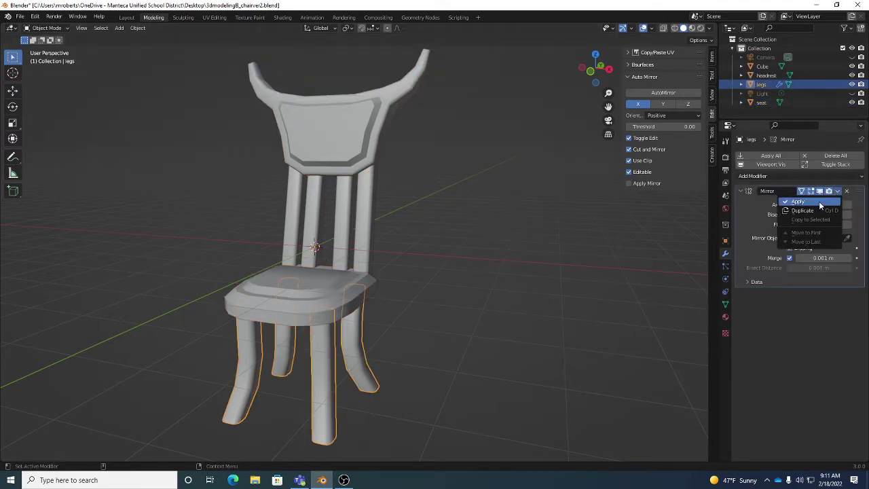
click(818, 200)
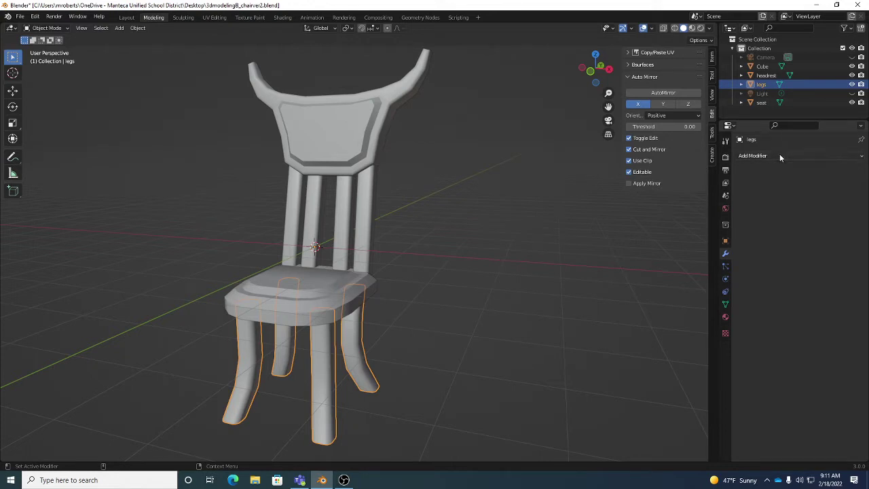
- Search the add-on preferences for "mod" to check the Modifier Tools add-on, and close the preferences
click(34, 16)
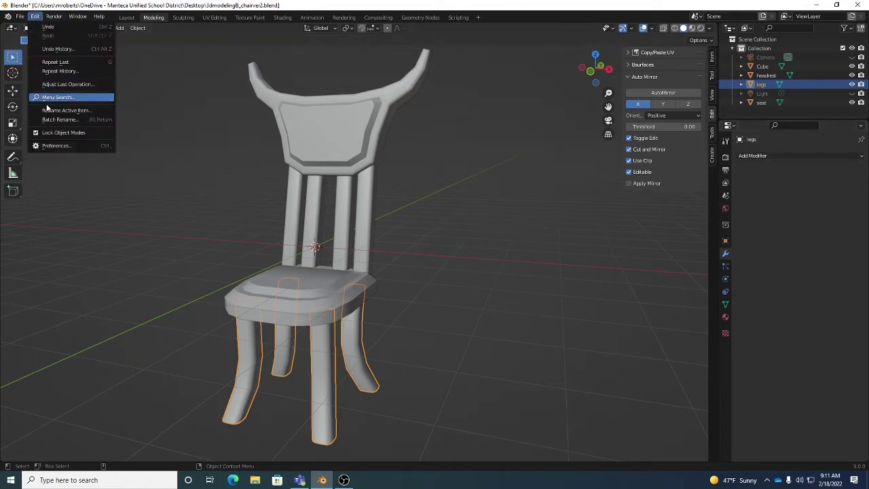
click(55, 146)
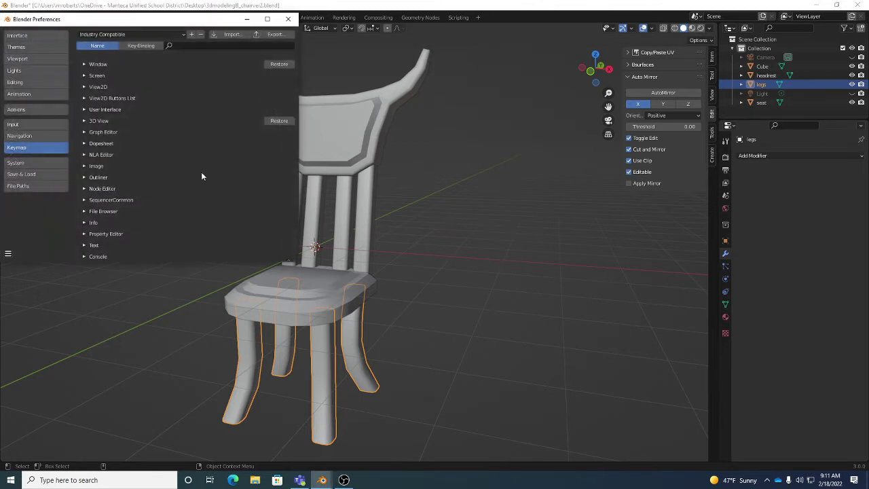
click(34, 109)
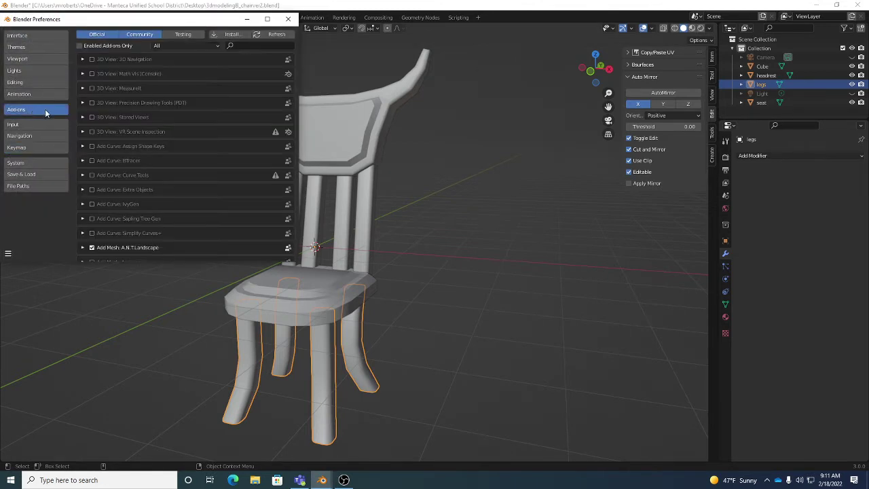
click(248, 46)
text(mod)
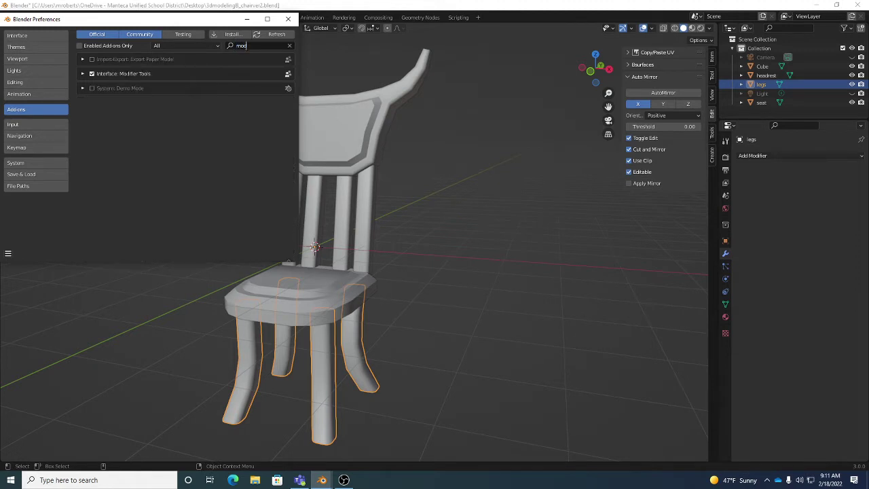
click(288, 18)
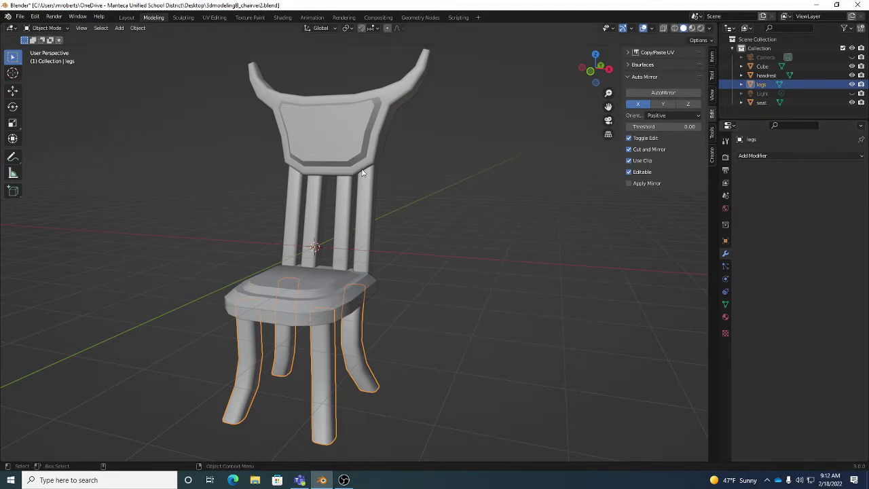
- Select all four chair parts together and switch to the UV Editing workspace
middle_drag(371, 204, 316, 125)
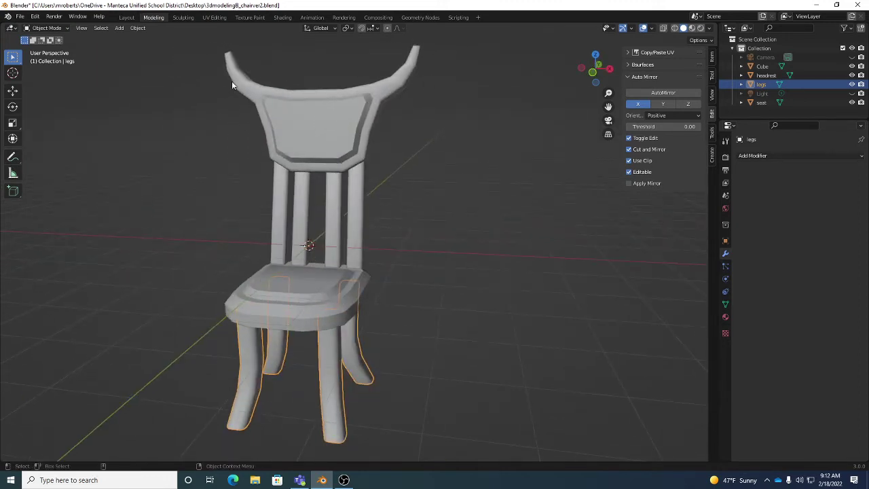
mouse_move(390, 203)
middle_down()
mouse_move(365, 225)
mouse_move(390, 222)
mouse_move(394, 209)
middle_up()
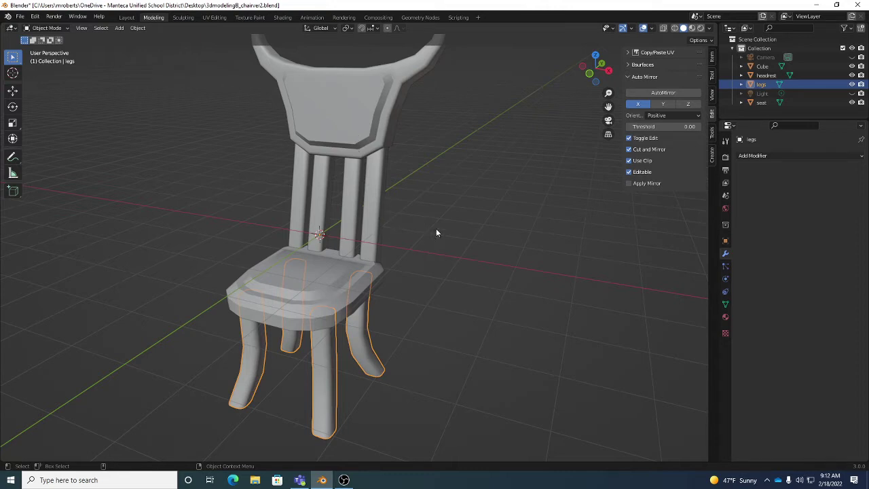
middle_drag(436, 206, 411, 198)
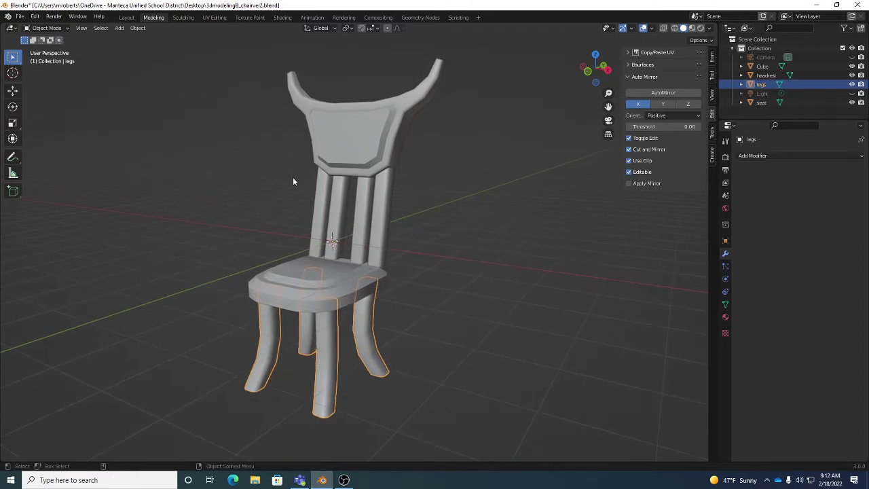
drag(205, 122, 416, 348)
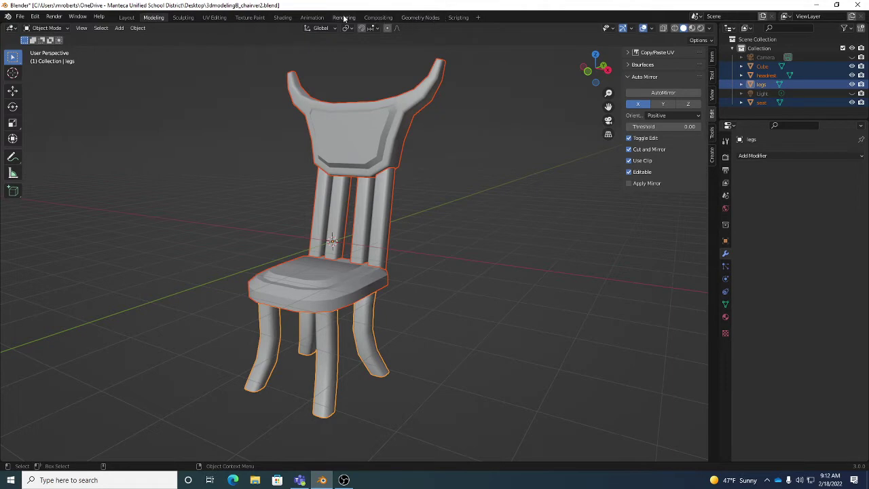
click(218, 20)
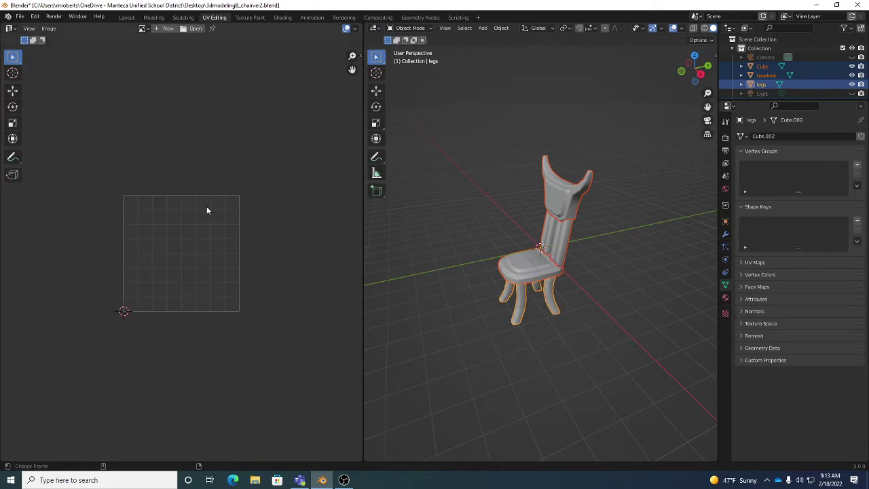
- Widen the 3D viewport beside the UV editor and enlarge the outliner to fit all chair objects
scroll(237, 260, up, 2)
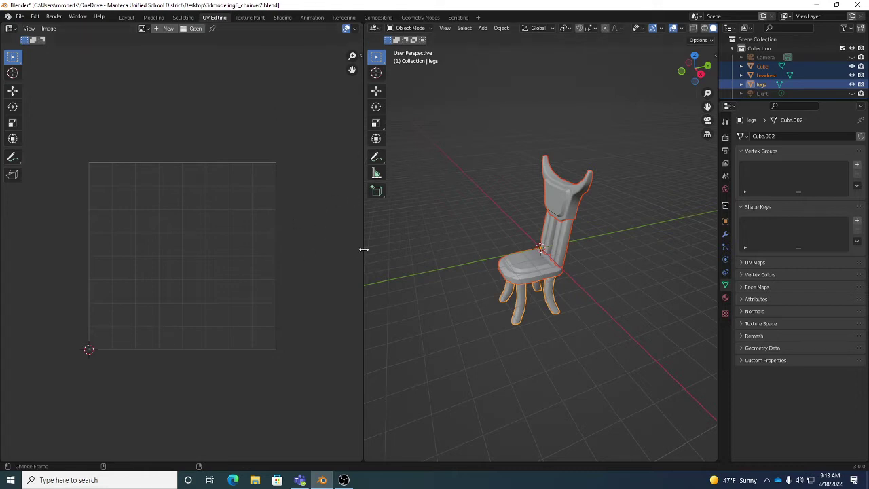
drag(362, 248, 290, 246)
middle_drag(475, 244, 544, 122)
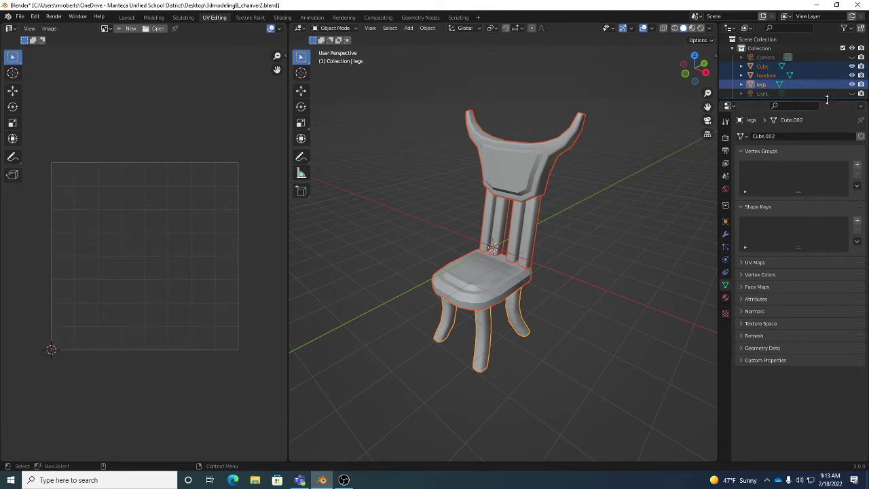
drag(825, 99, 826, 131)
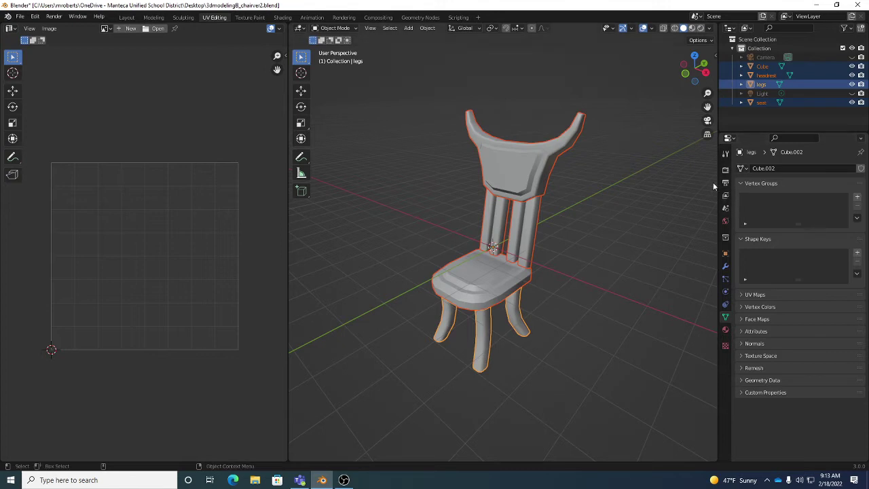
- Assign the existing material named Material to the chair legs
click(724, 331)
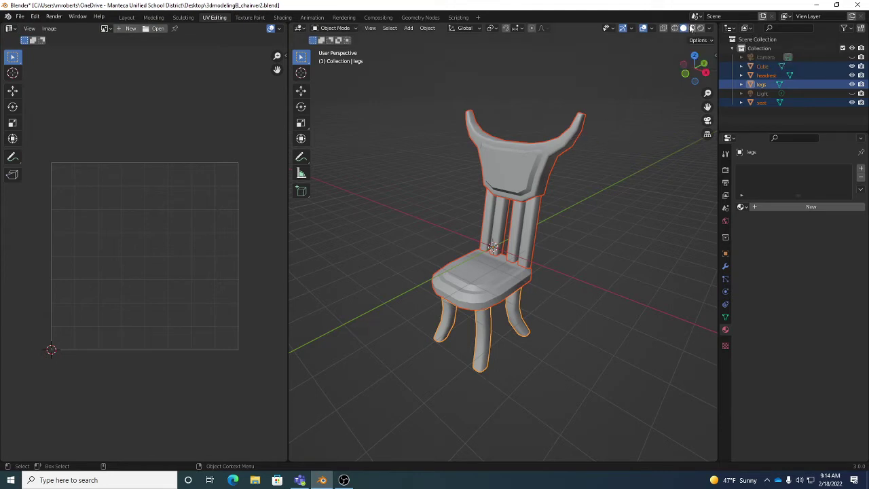
click(744, 208)
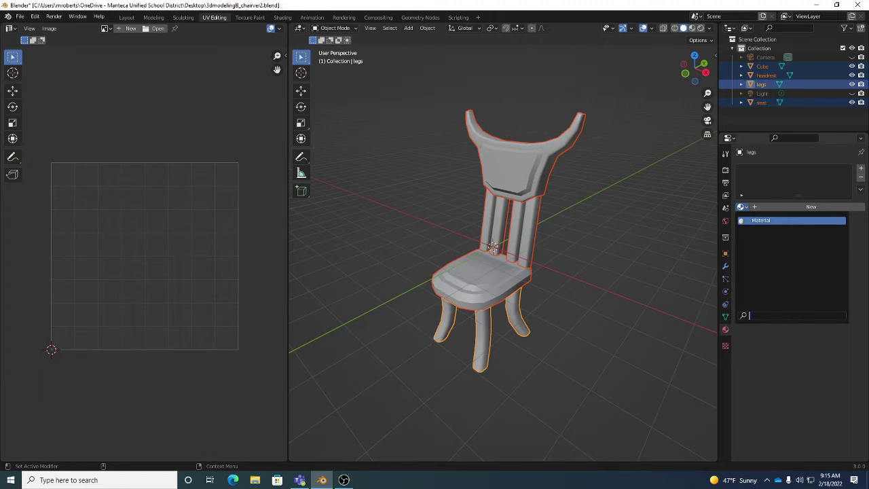
click(764, 222)
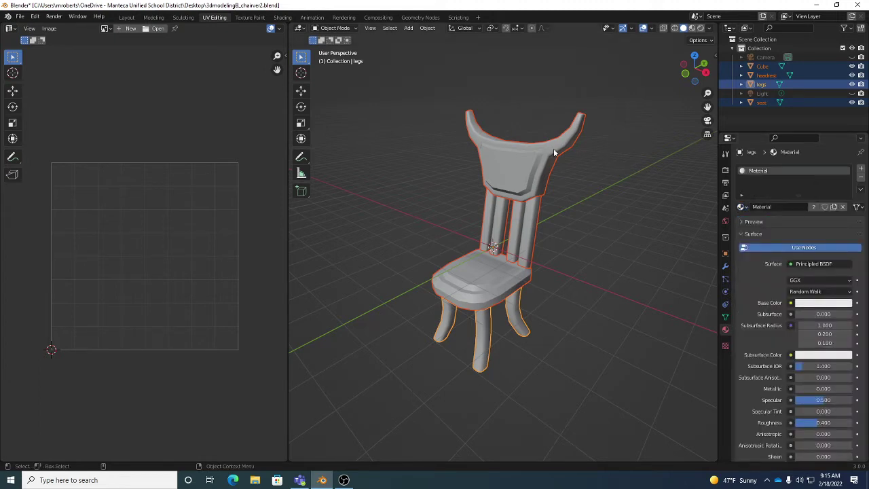
- Check the chair parts for a missing material and assign the existing Material to the back slats
click(765, 75)
click(526, 236)
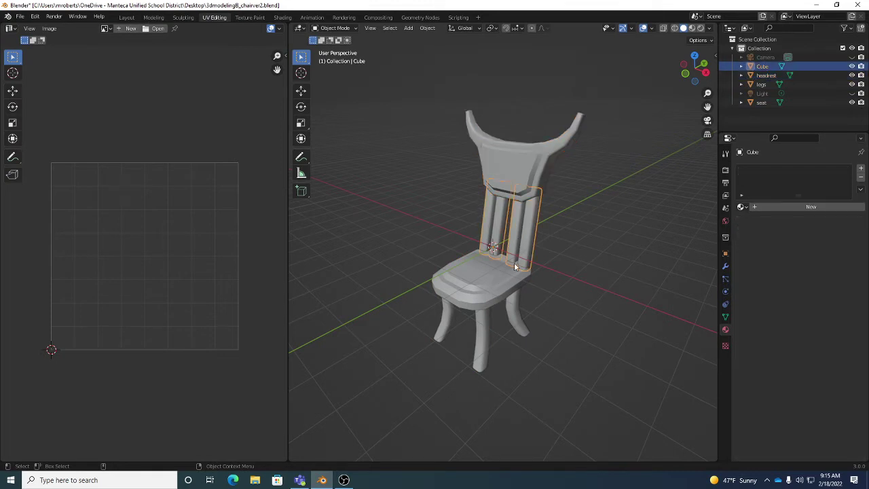
click(535, 179)
click(522, 258)
click(503, 277)
click(535, 210)
click(741, 207)
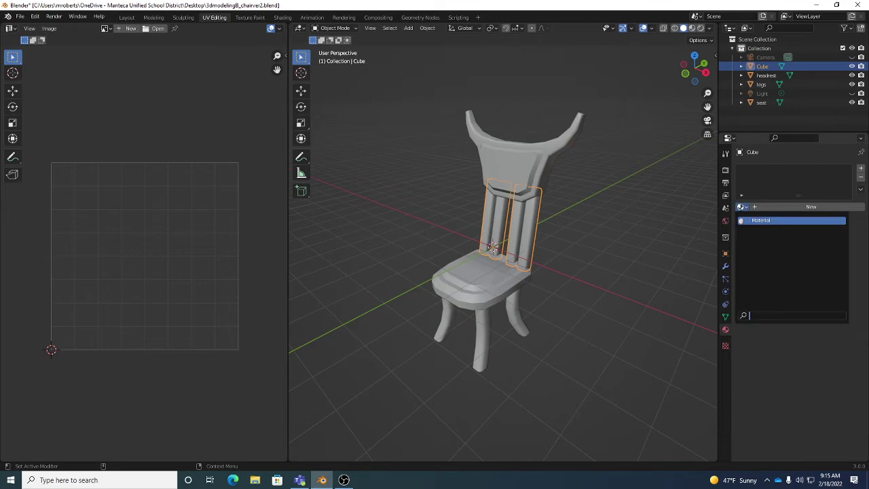
click(780, 220)
- Assign the existing material named Material to the seat
click(518, 285)
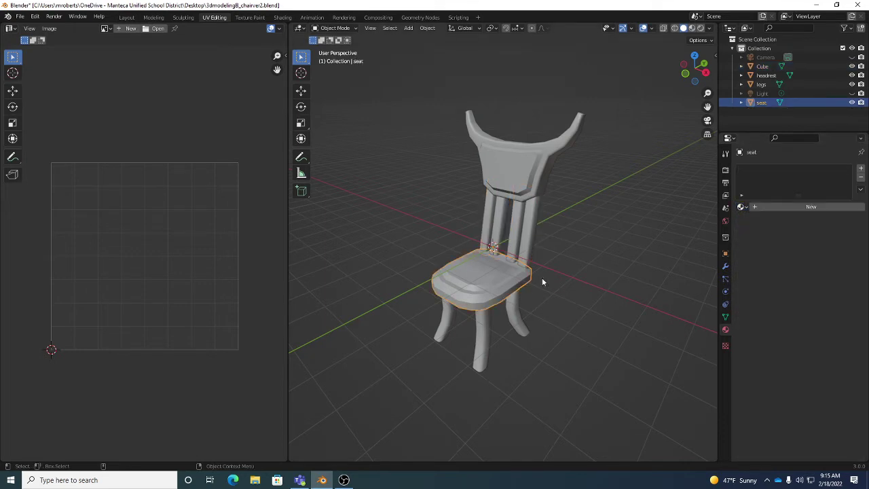
click(746, 208)
click(780, 220)
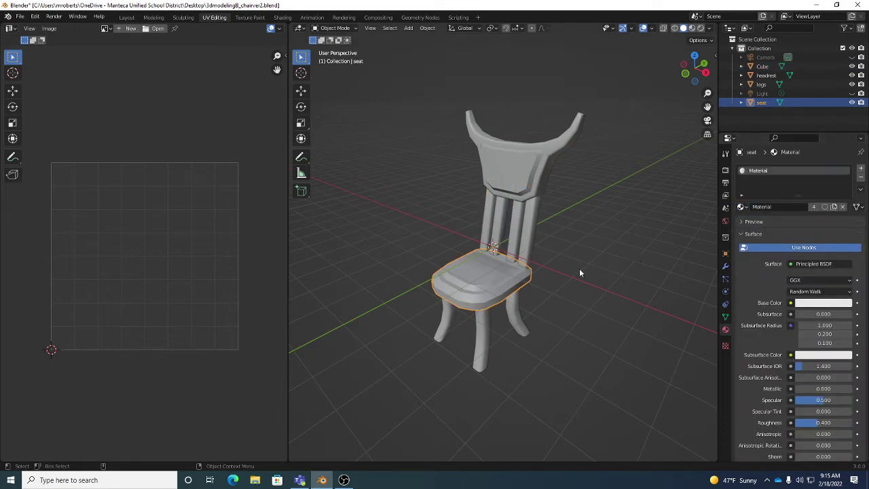
- Check the material slot of the legs, back slats, headrest and seat for the shared Material
click(513, 310)
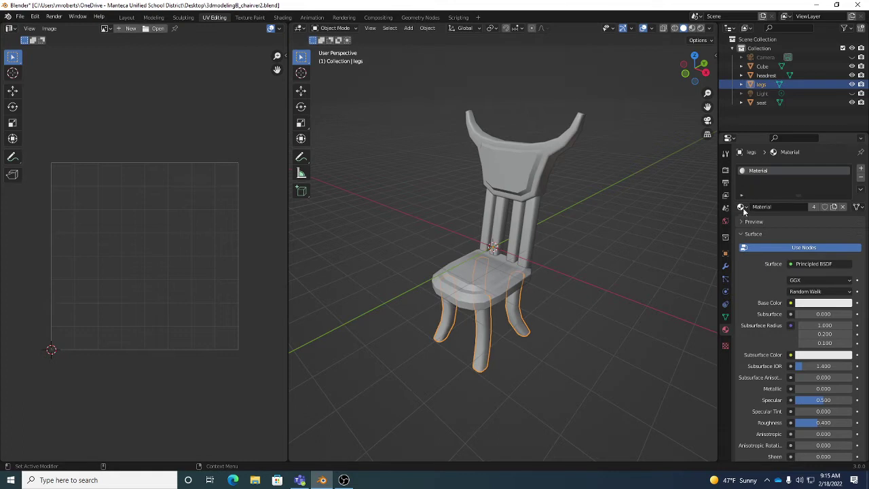
click(532, 222)
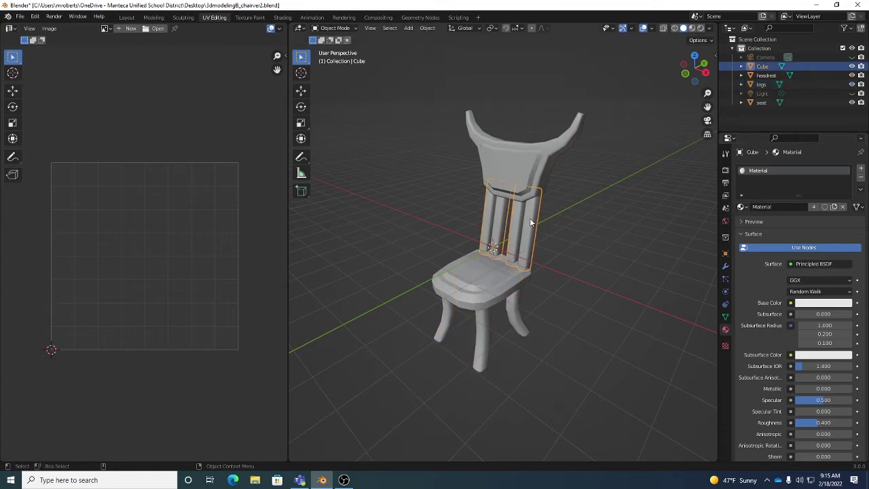
click(743, 207)
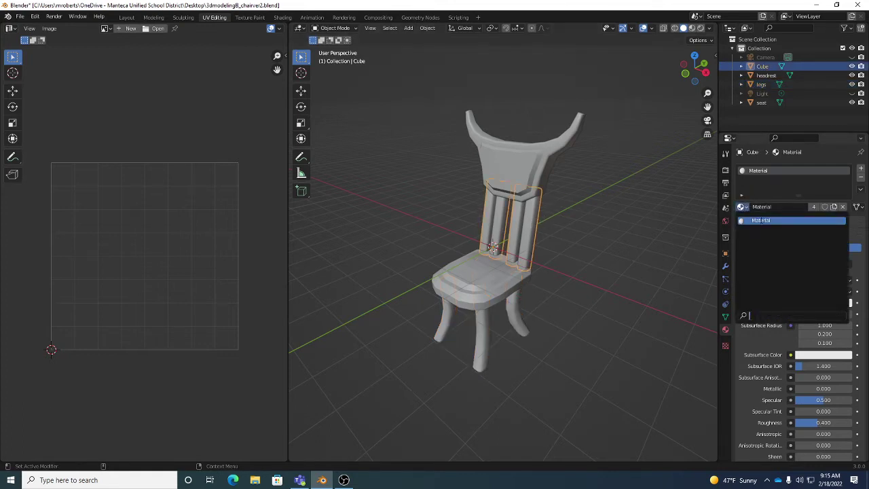
click(519, 152)
click(490, 282)
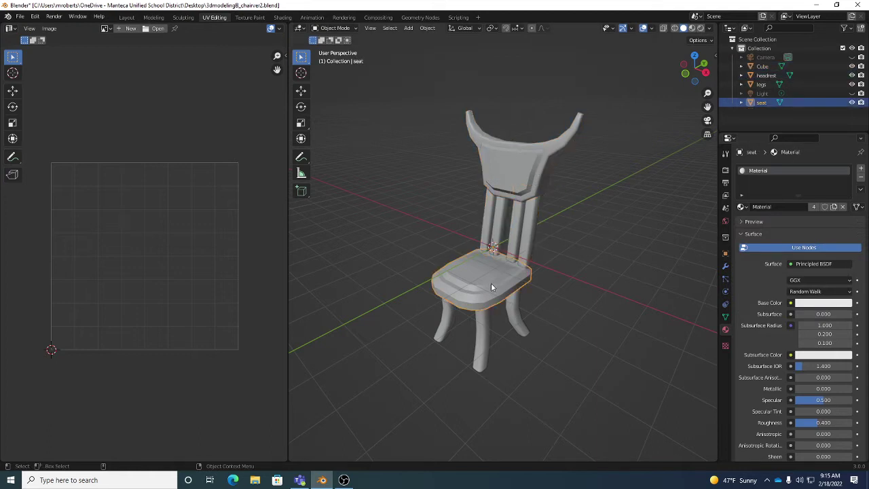
click(509, 311)
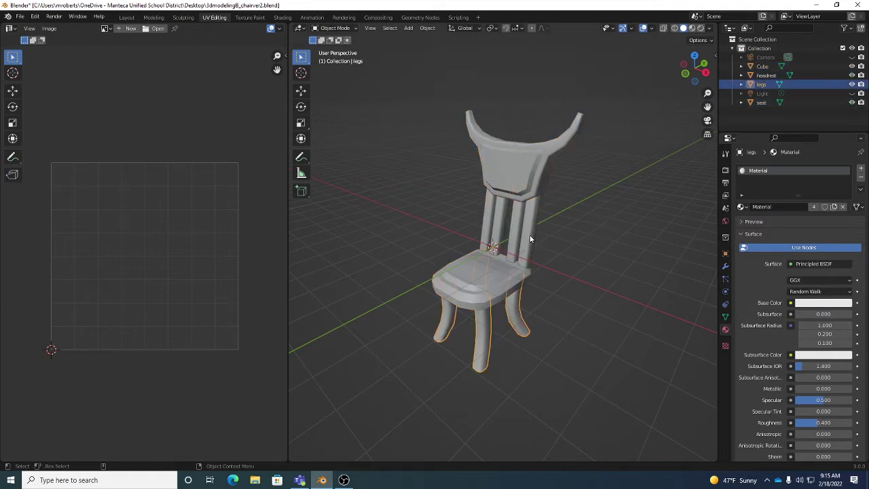
- Recheck that the back slats, headrest and seat share Material, and view the materials available for the headrest
click(522, 224)
click(526, 185)
click(517, 285)
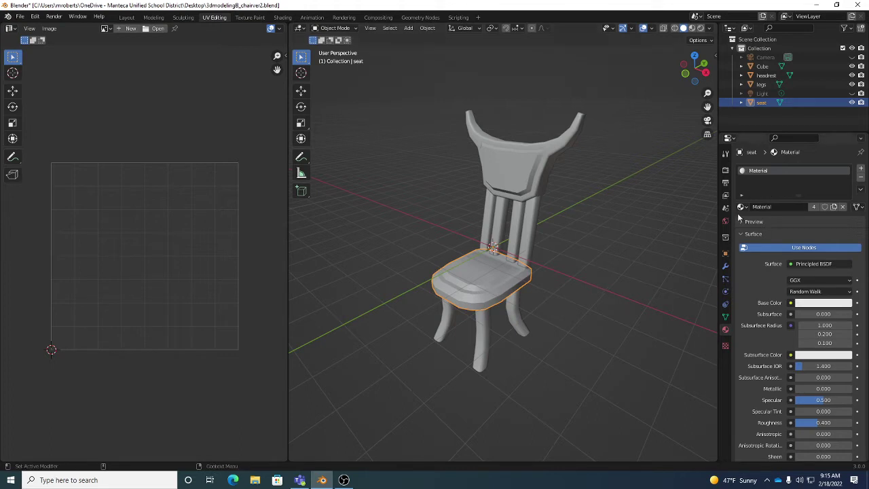
click(541, 193)
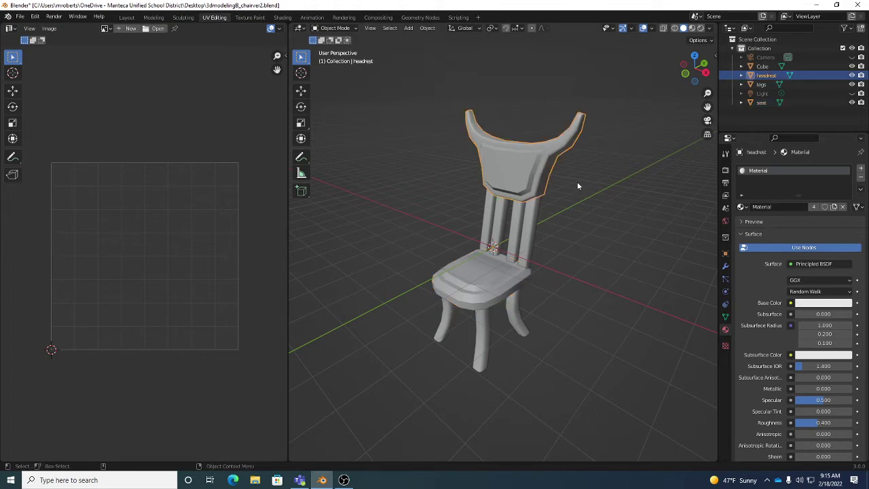
click(743, 206)
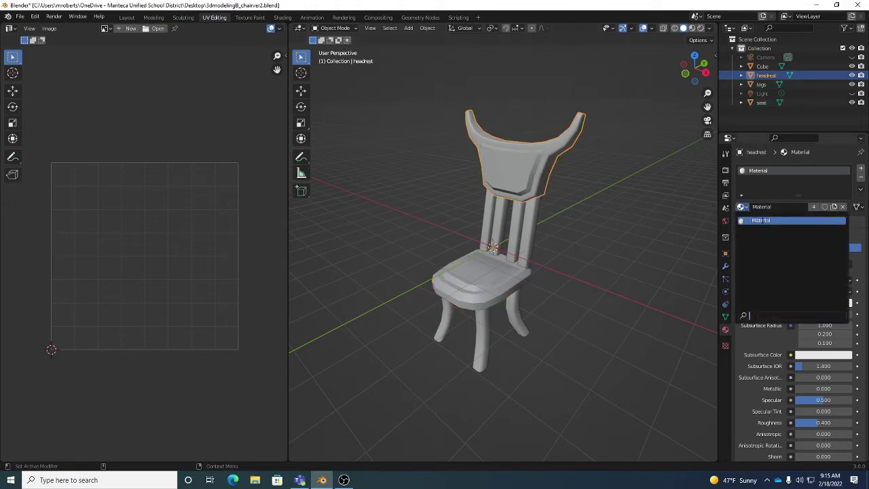
- Give the seat material's Base Color an Image Texture with a new image named uv, using the UV Grid generated type
click(498, 288)
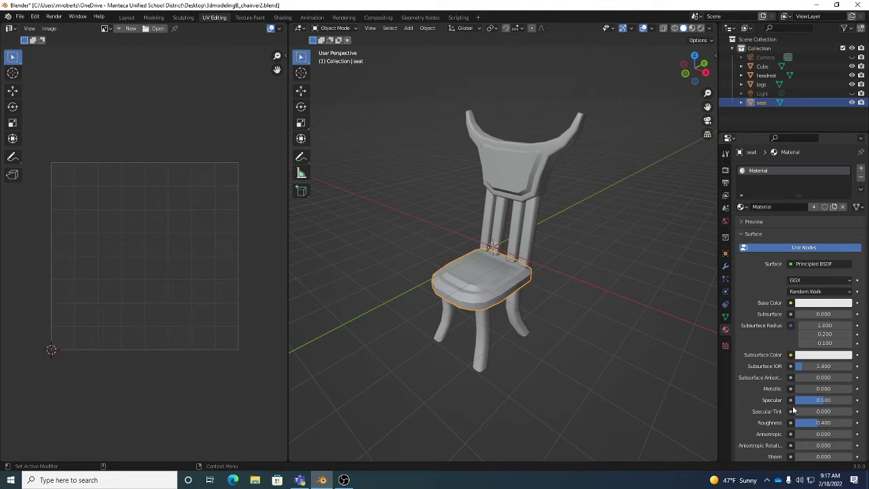
click(790, 303)
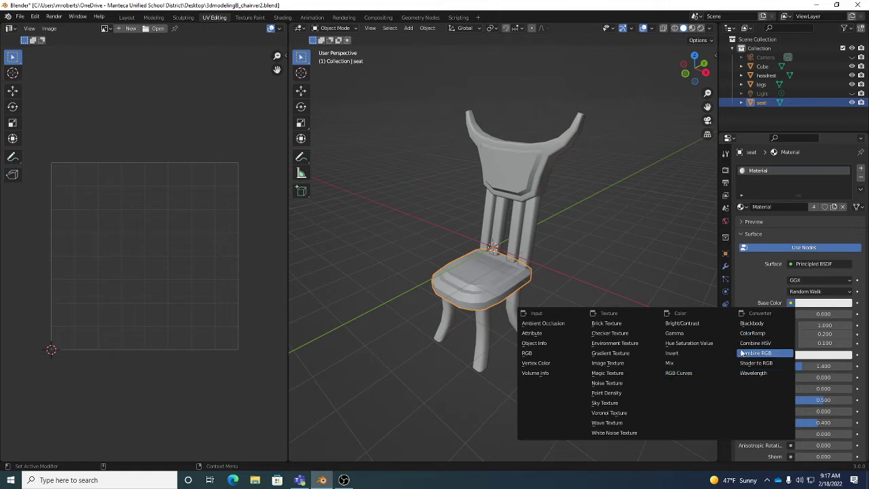
click(612, 364)
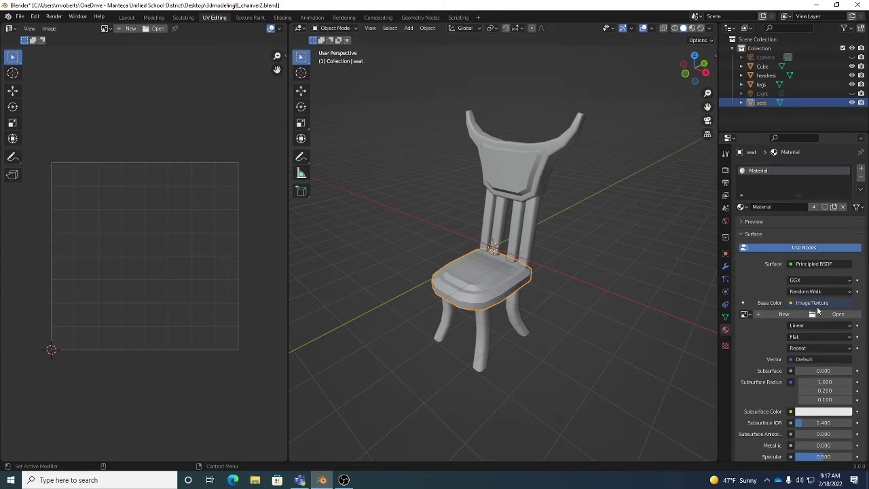
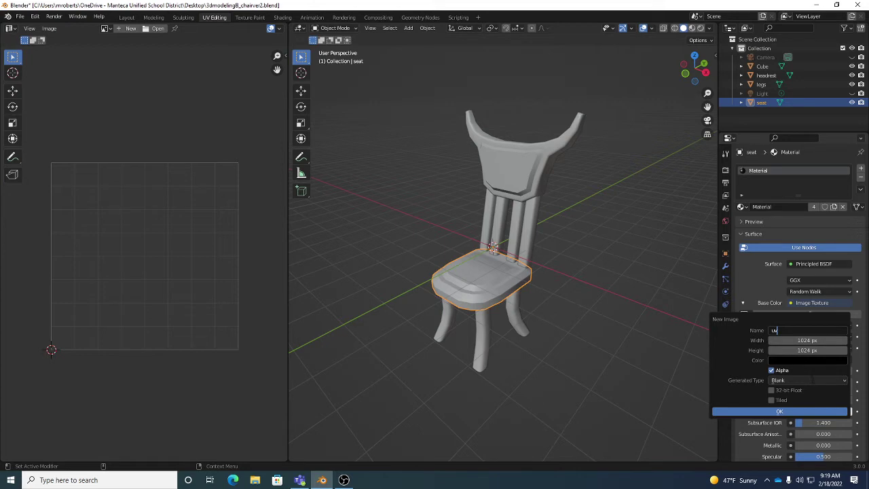
click(811, 380)
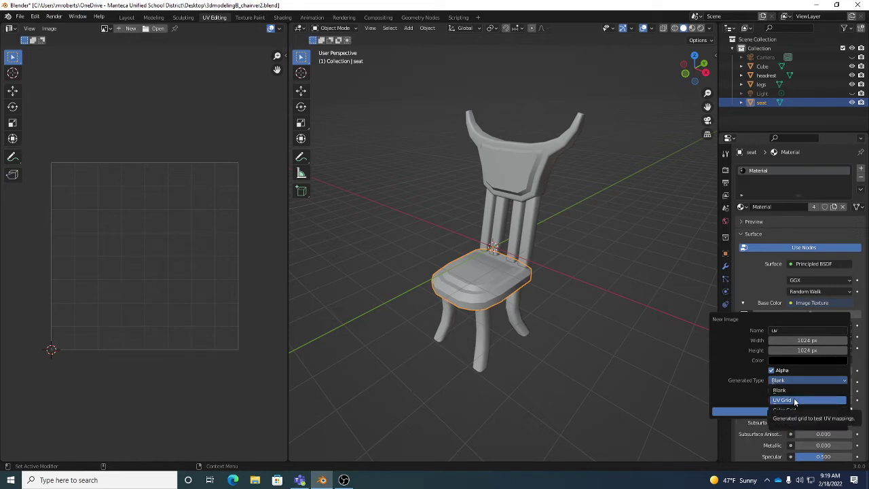
click(795, 401)
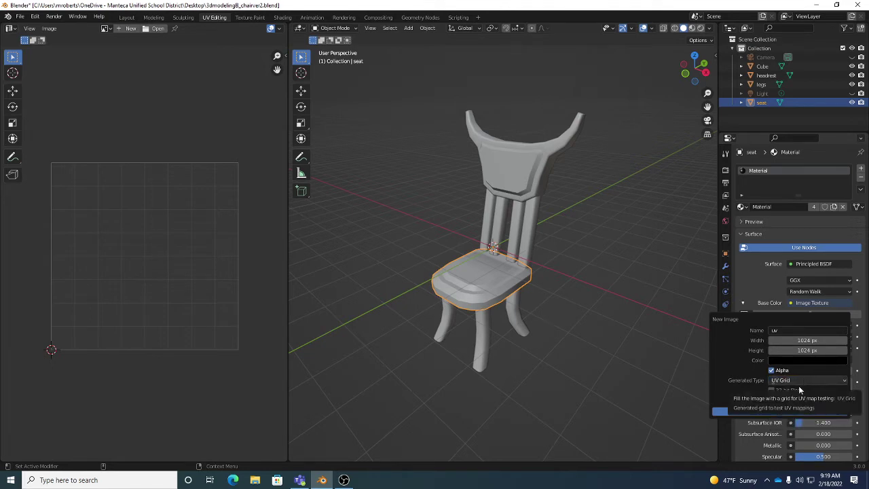
click(784, 410)
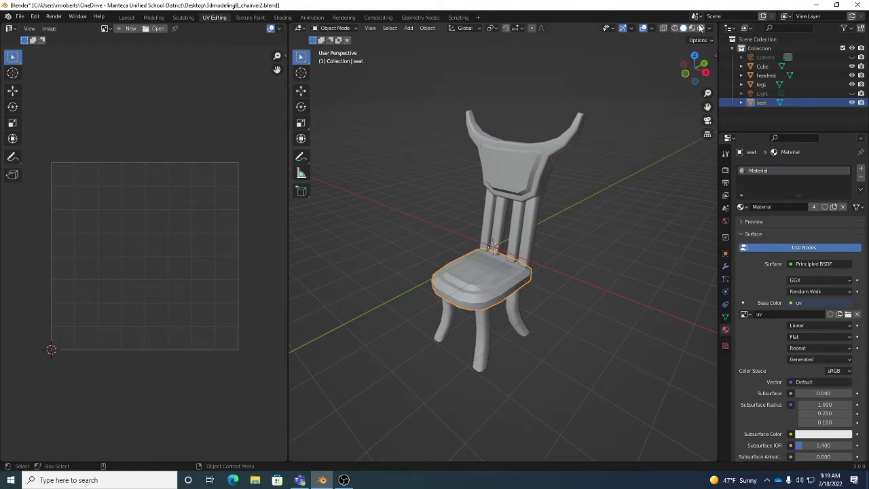
- Widen the 3D viewport and display the chair in Material Preview shading after comparing it with Wireframe and Solid
drag(288, 235, 430, 237)
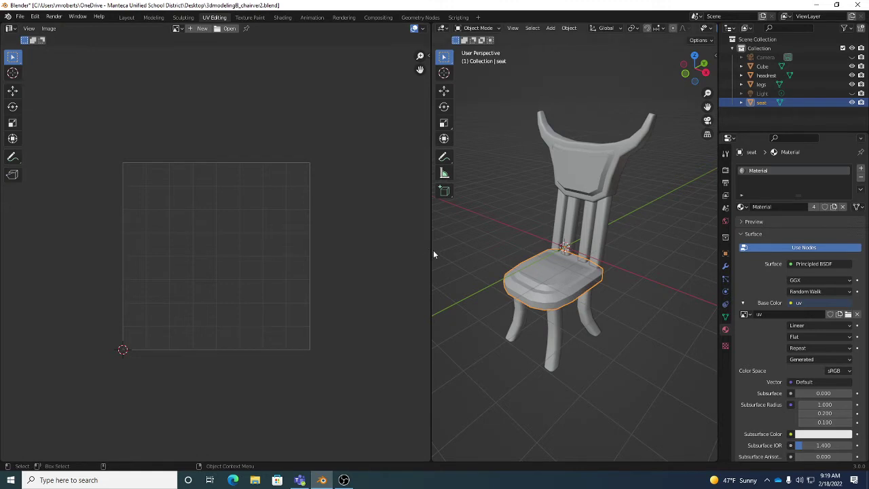
drag(430, 251, 235, 238)
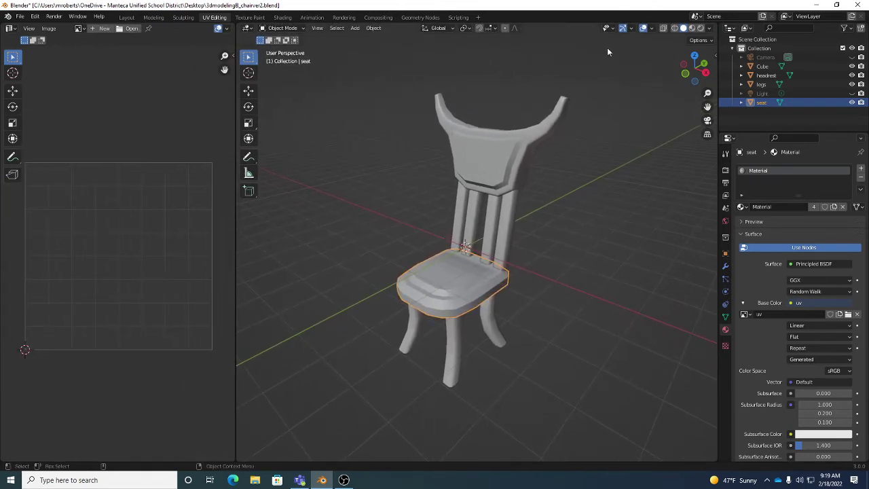
click(673, 29)
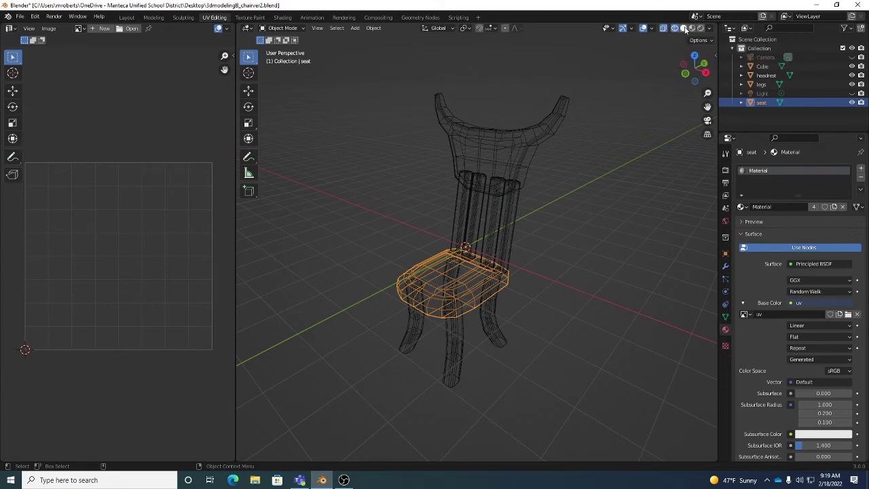
click(683, 29)
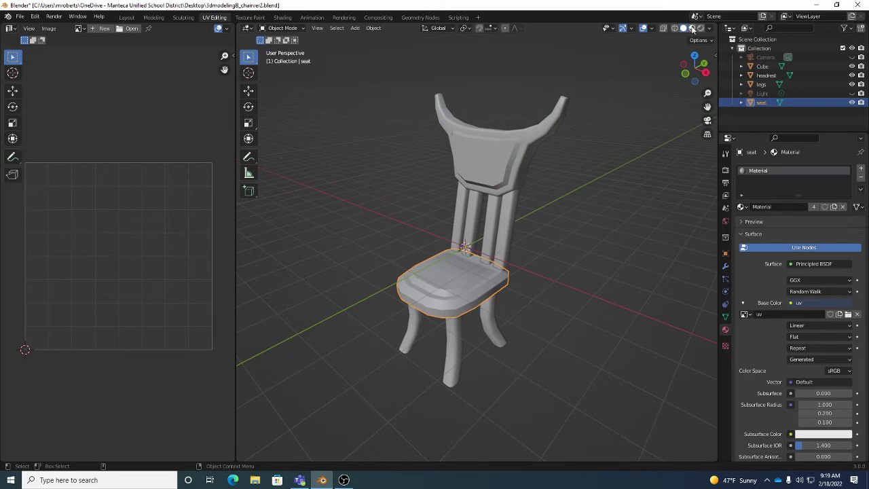
click(692, 28)
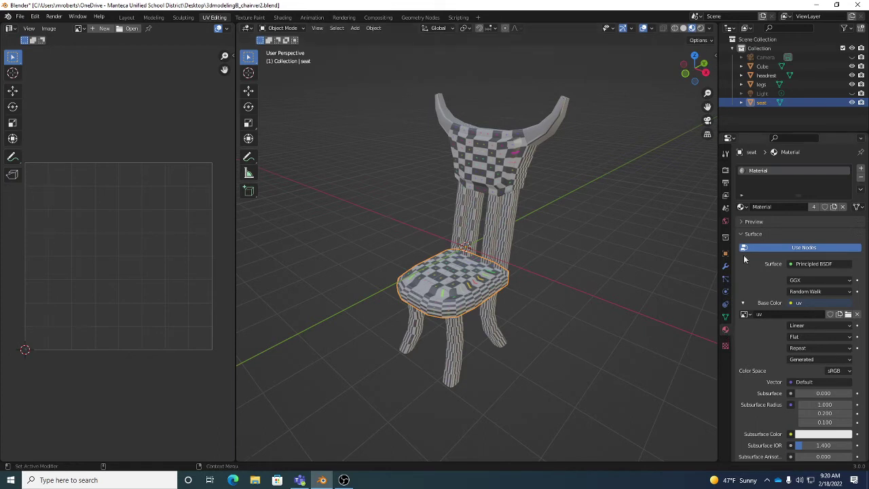
click(683, 29)
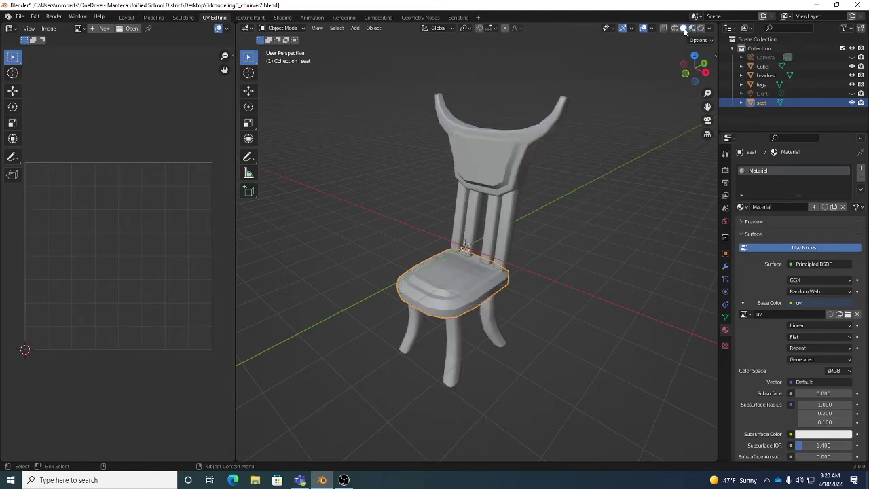
click(691, 28)
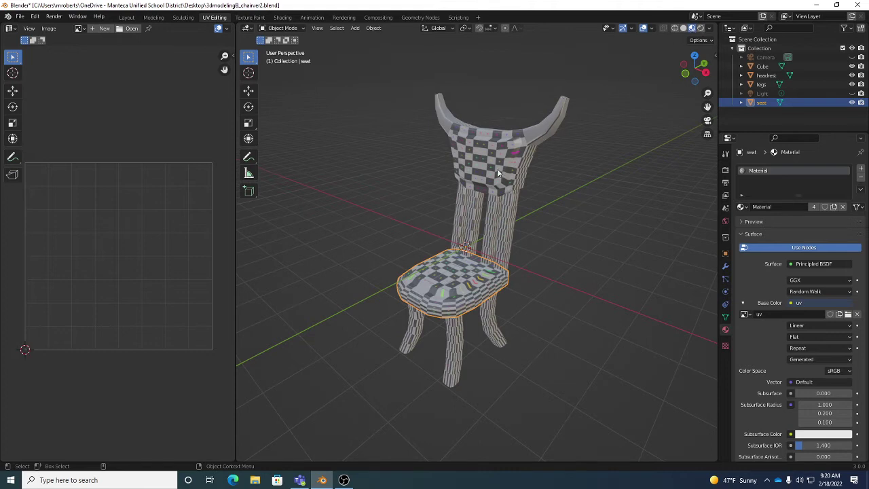
- Inspect the grid texture on the chair, widen the UV editor, and hide the legs, headrest and back slats to isolate the seat
middle_drag(497, 168, 506, 171)
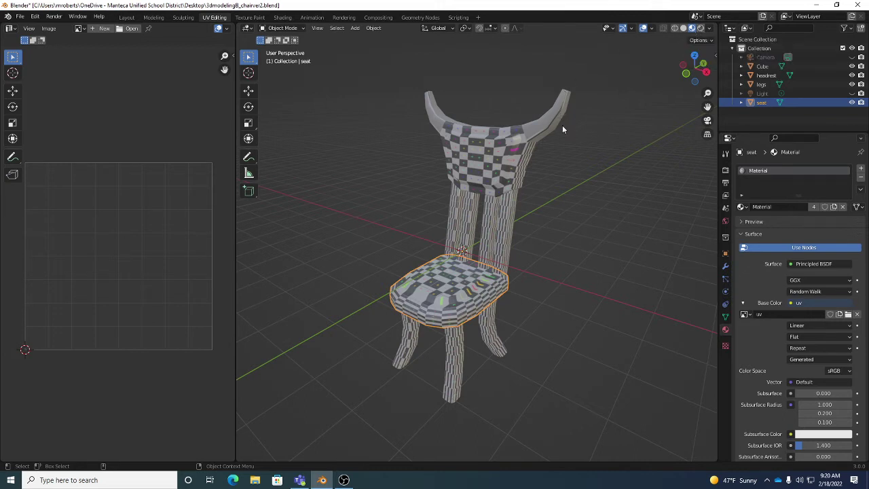
middle_drag(578, 154, 488, 224)
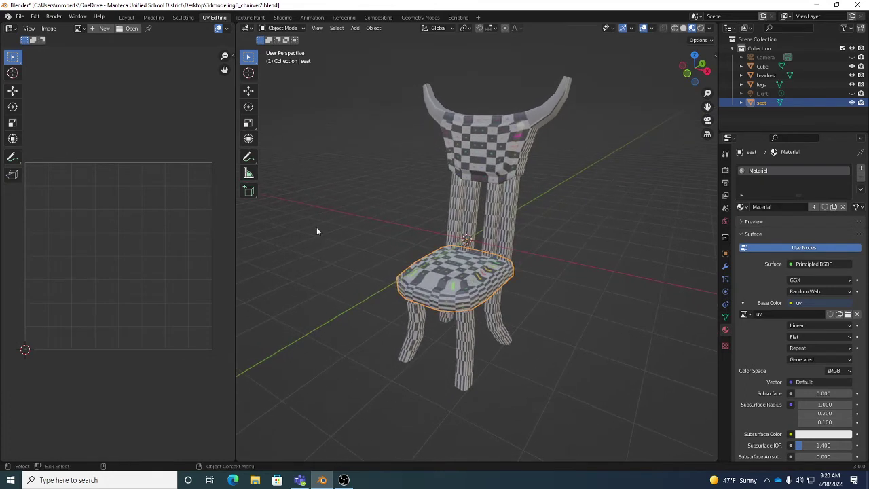
drag(235, 261, 355, 271)
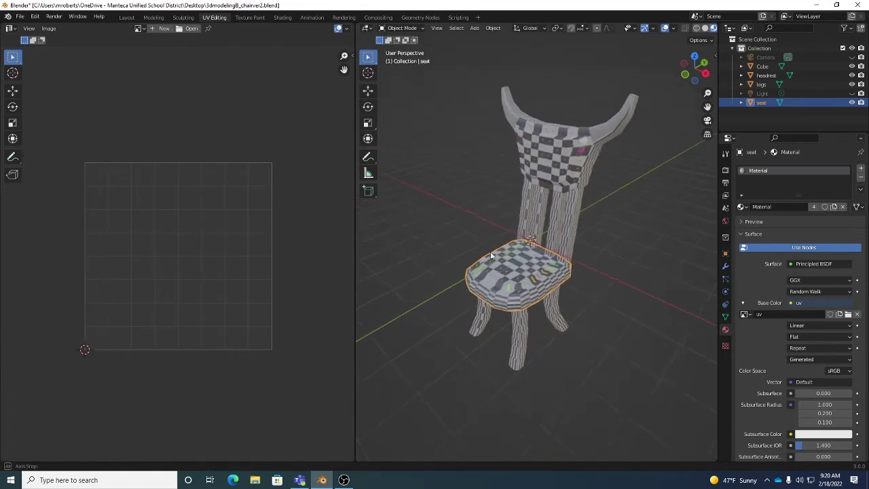
scroll(534, 255, up, 5)
middle_drag(535, 258, 561, 262)
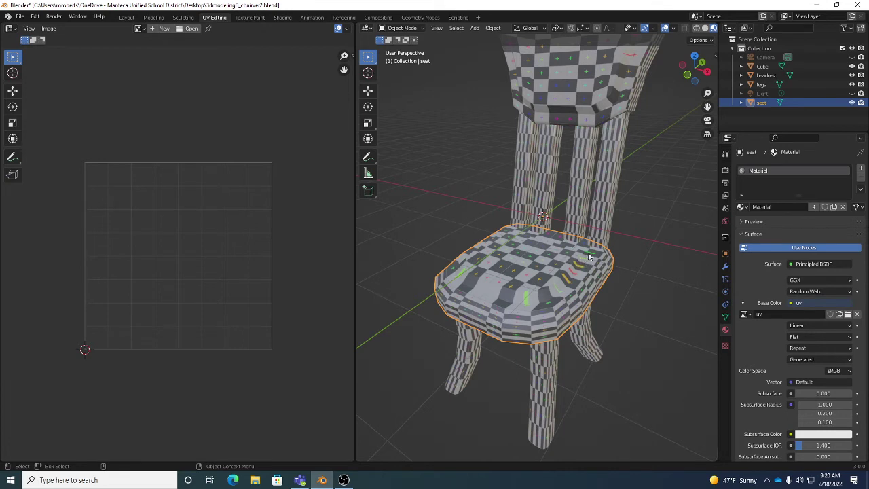
middle_drag(627, 257, 605, 243)
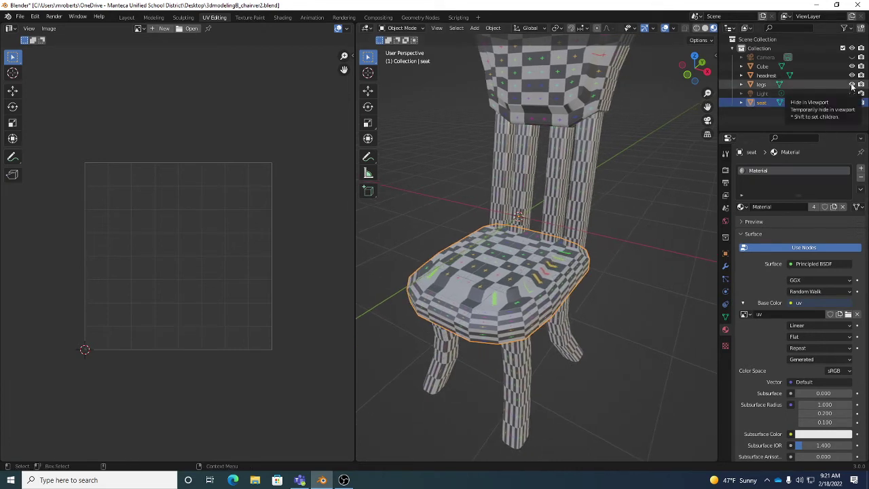
drag(852, 84, 853, 72)
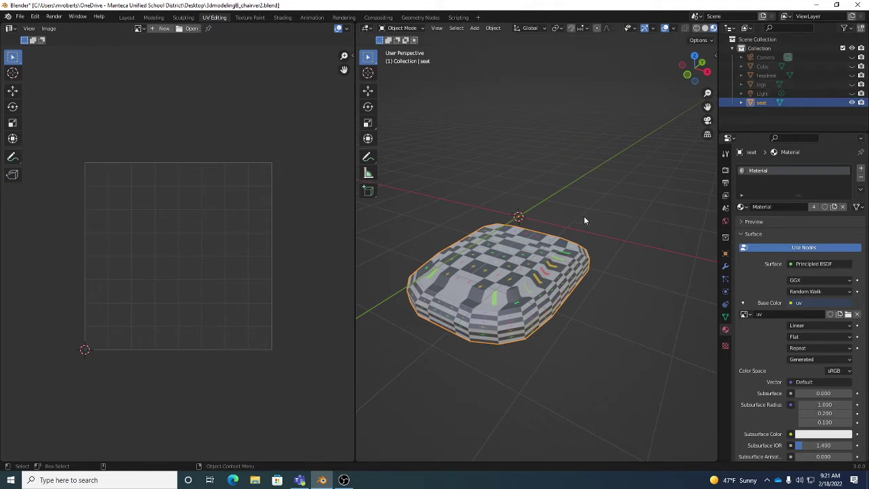
- Rename the seat mesh's UV map to seat
click(725, 317)
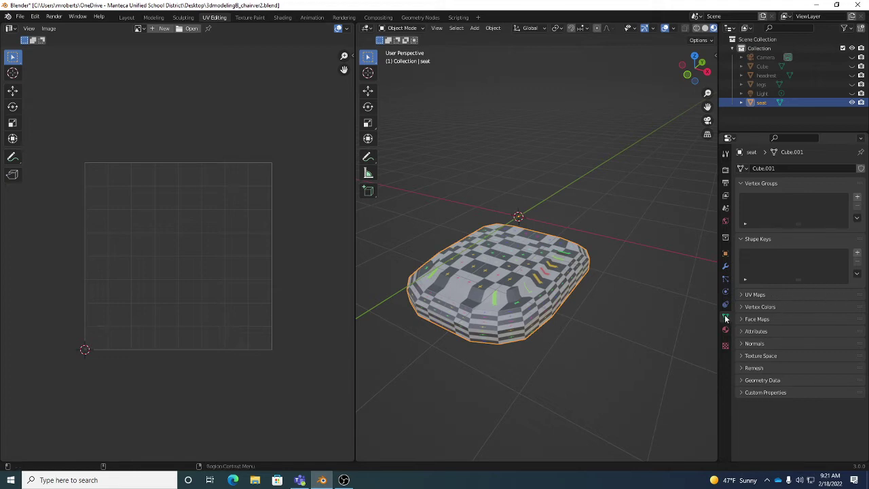
click(762, 295)
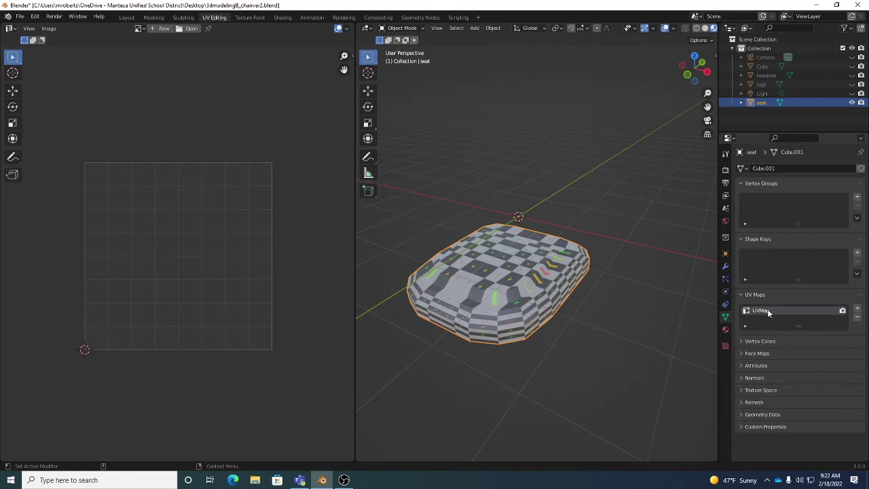
double_click(764, 311)
text(seat)
- Enter Edit Mode on the seat, then enlarge the 3D viewport and set it to Solid shading
key(Tab)
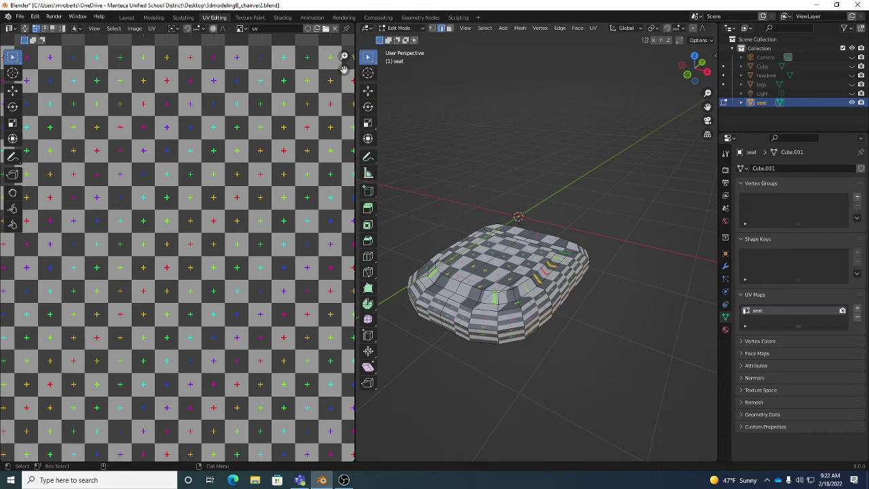
scroll(224, 285, down, 6)
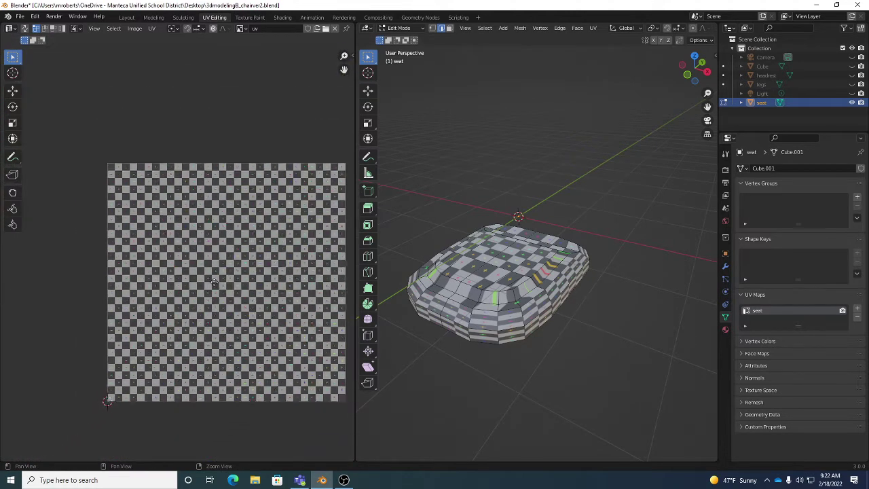
scroll(213, 282, down, 1)
scroll(212, 285, up, 1)
drag(694, 68, 730, 100)
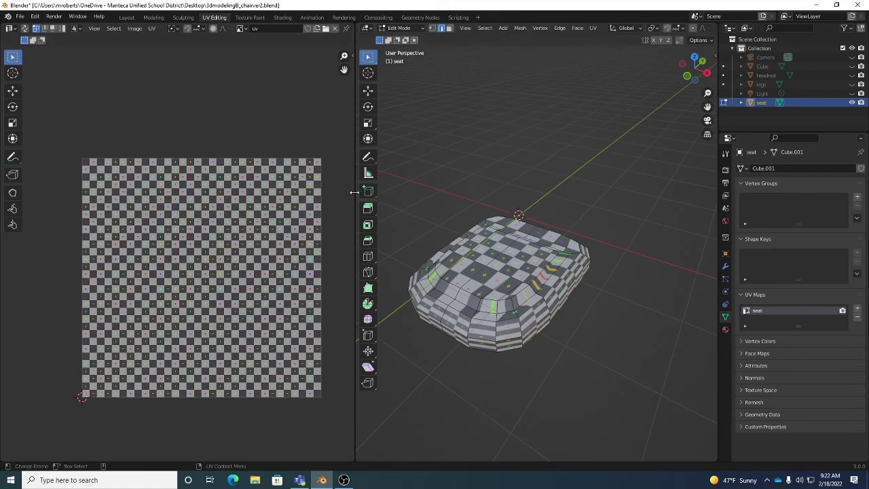
drag(354, 192, 237, 192)
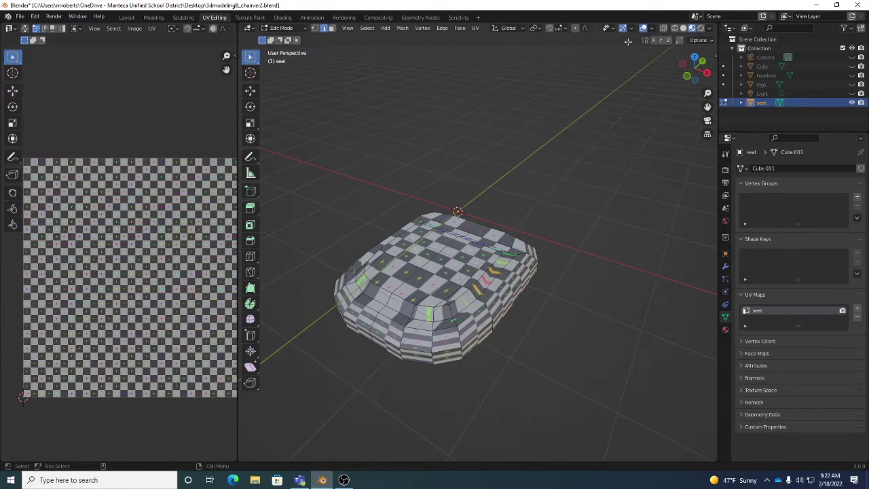
click(684, 28)
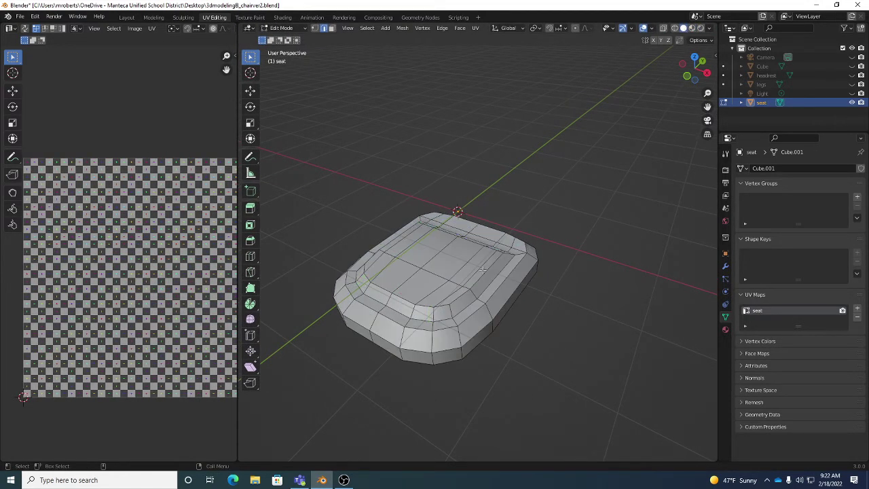
- Select the complete loop of edges around the outline of the seat's underside
mouse_move(483, 270)
middle_down()
mouse_move(484, 208)
mouse_move(494, 261)
middle_up()
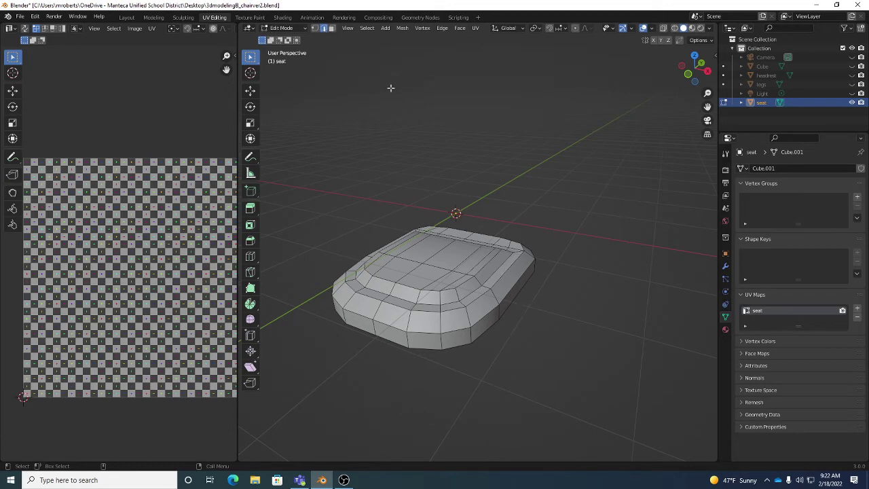
middle_drag(501, 296, 495, 241)
scroll(576, 274, up, 5)
scroll(575, 273, down, 8)
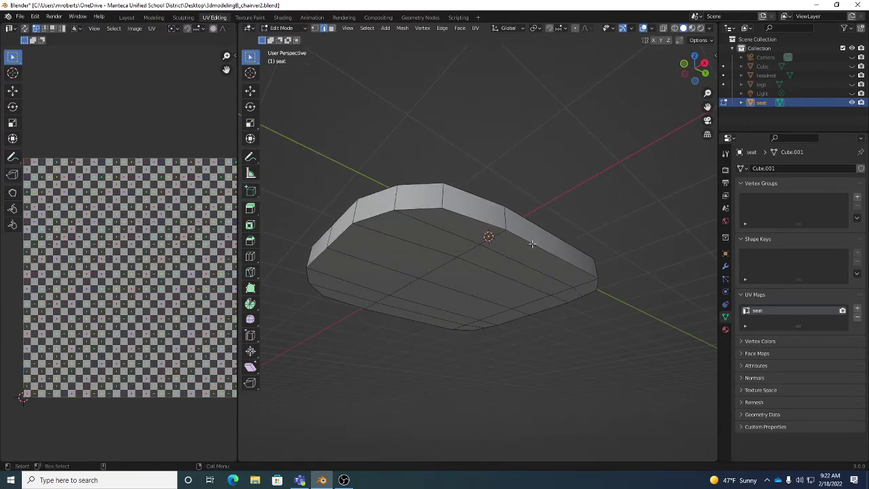
middle_drag(496, 250, 558, 231)
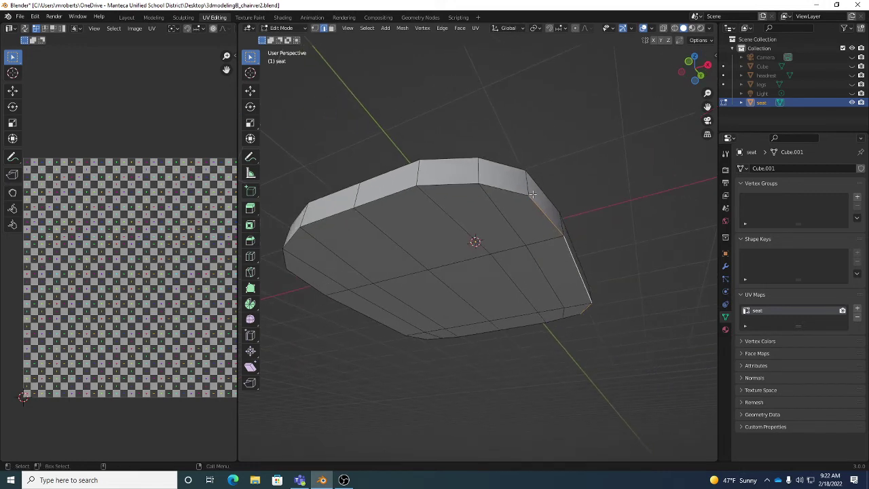
middle_drag(529, 200, 487, 197)
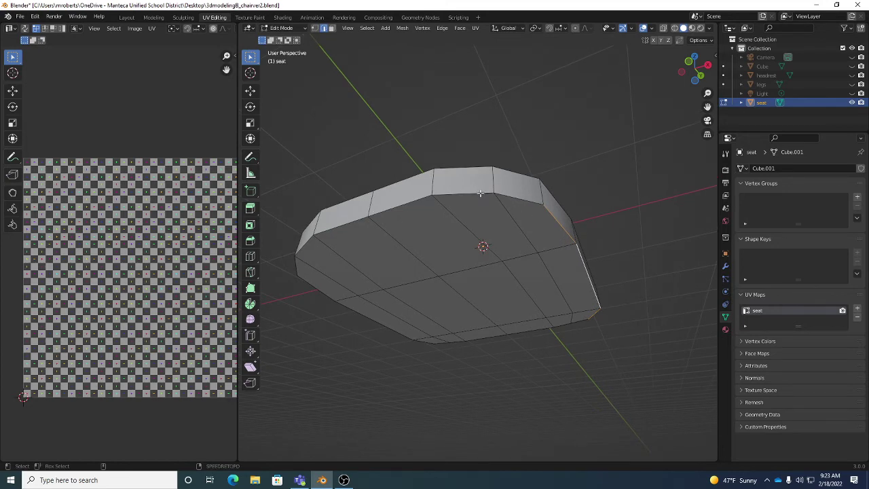
middle_drag(438, 219, 475, 142)
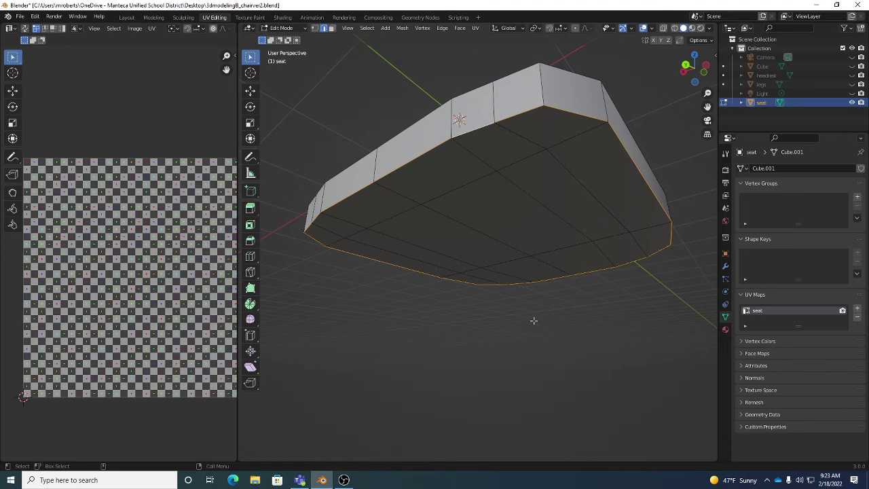
- Mark the selected edge loop around the seat's underside as a seam and clear the selection
middle_drag(570, 306, 582, 329)
right_click(581, 329)
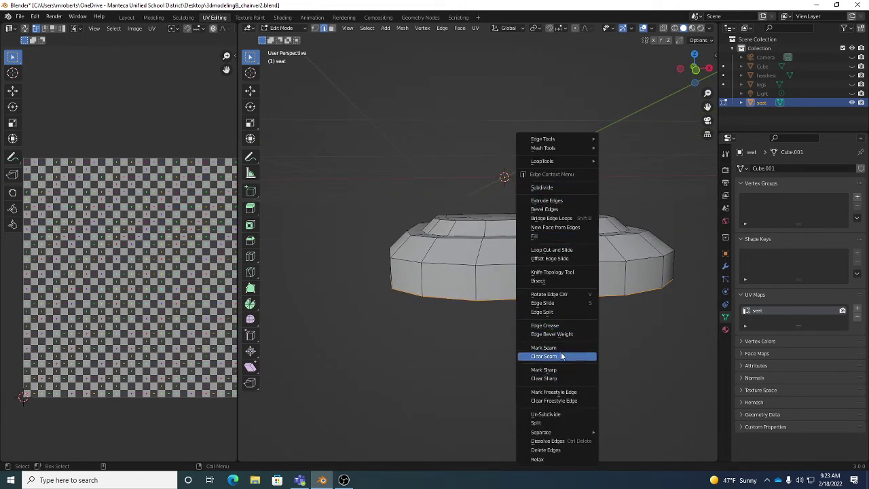
click(559, 348)
middle_drag(610, 345, 623, 327)
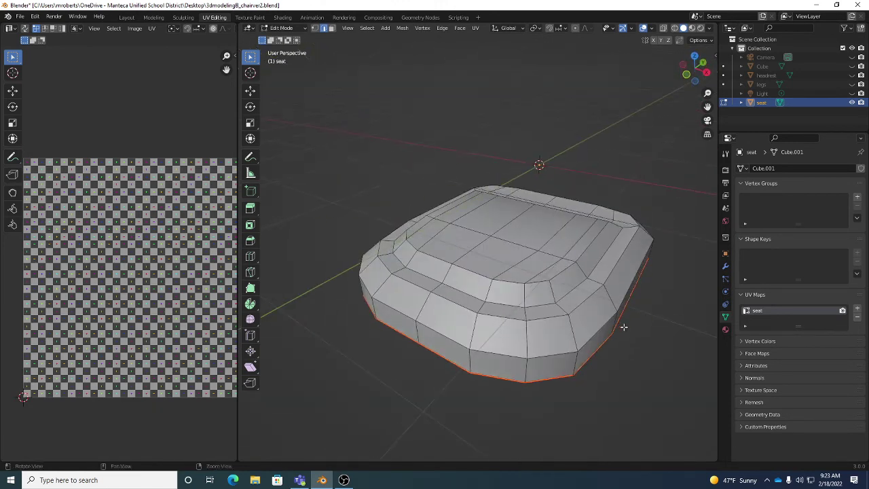
click(659, 316)
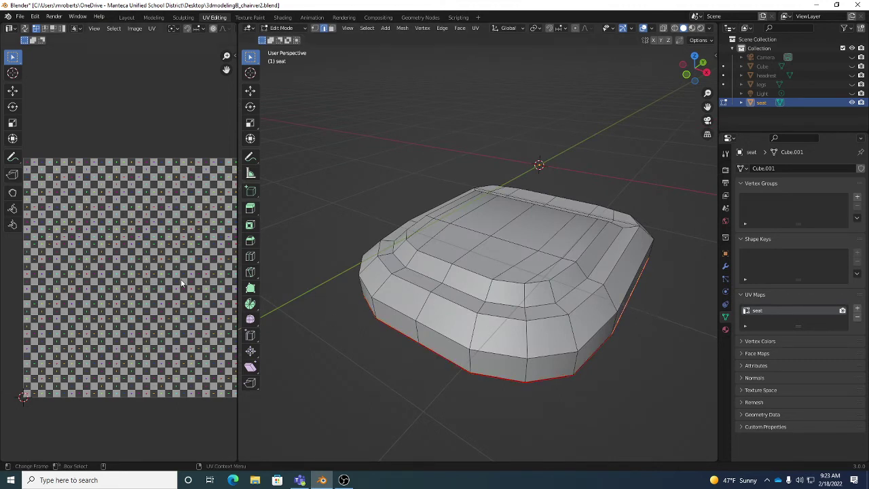
- Select the entire seat mesh, unwrap it along the seam, and frame the UV layout
middle_drag(193, 271, 183, 276)
scroll(169, 272, down, 1)
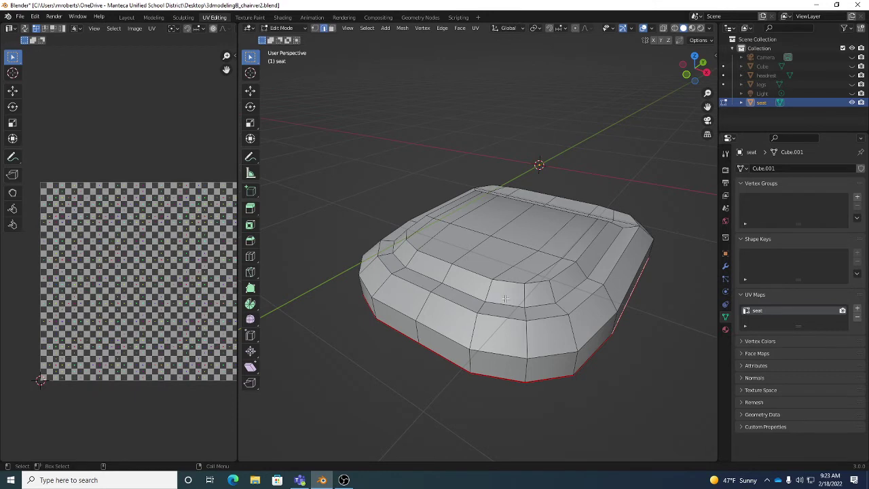
key(a)
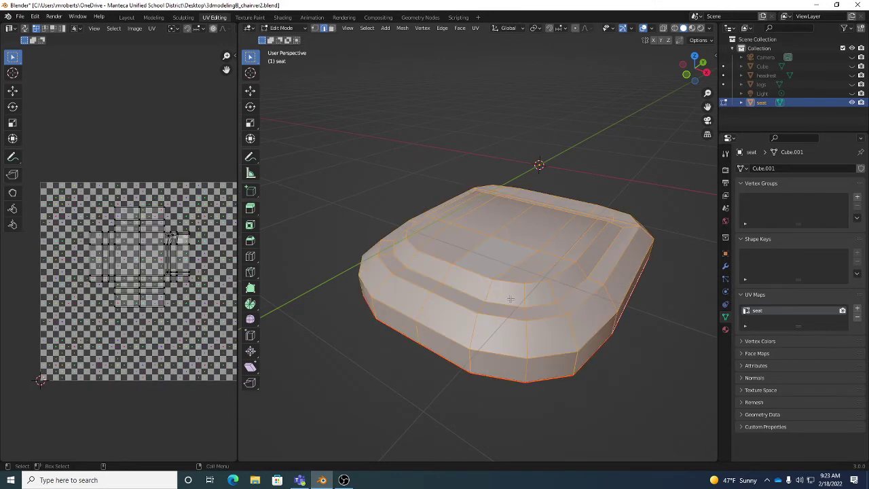
click(152, 28)
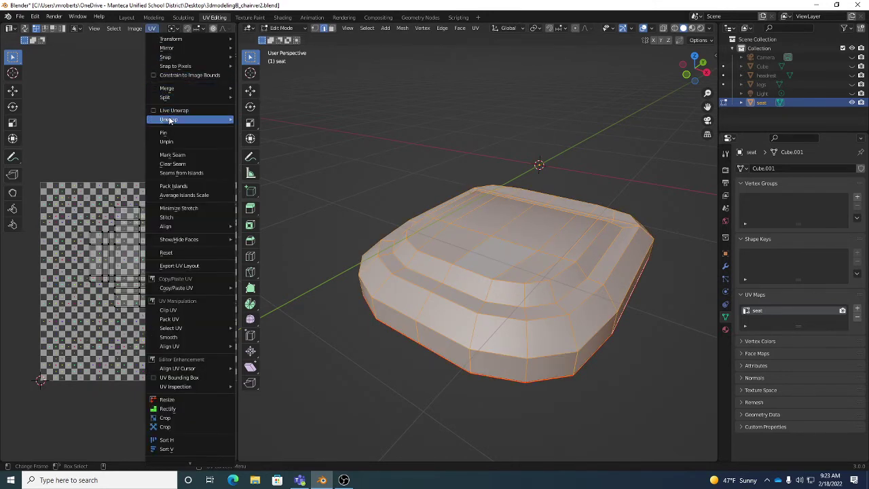
mouse_move(169, 120)
click(263, 116)
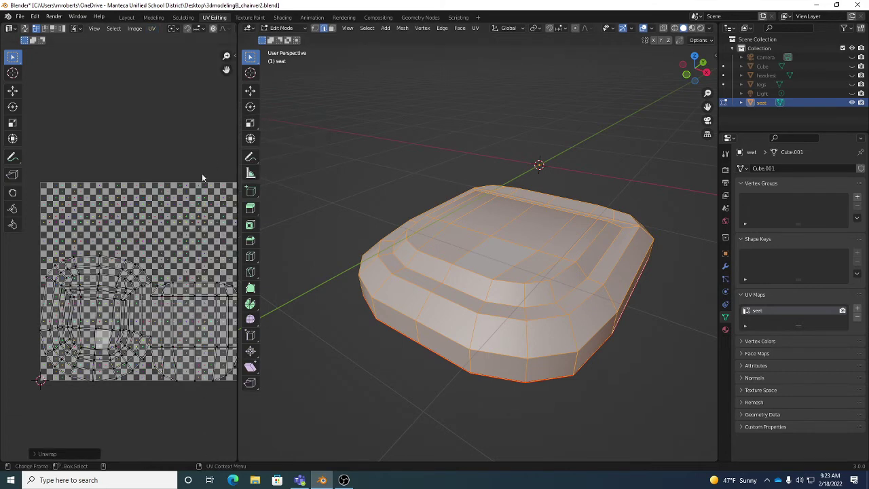
key(Home)
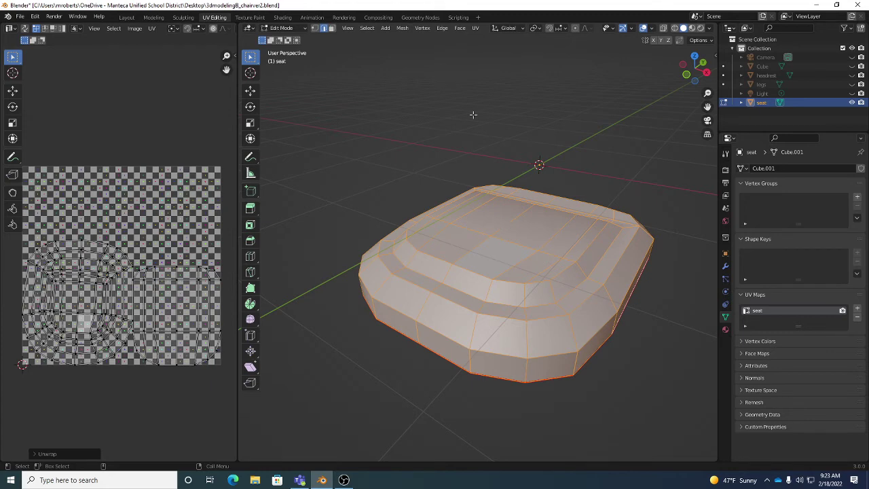
- Reselect the whole seat, display it in Material Preview shading, and inspect the grid texture on its surface
click(370, 29)
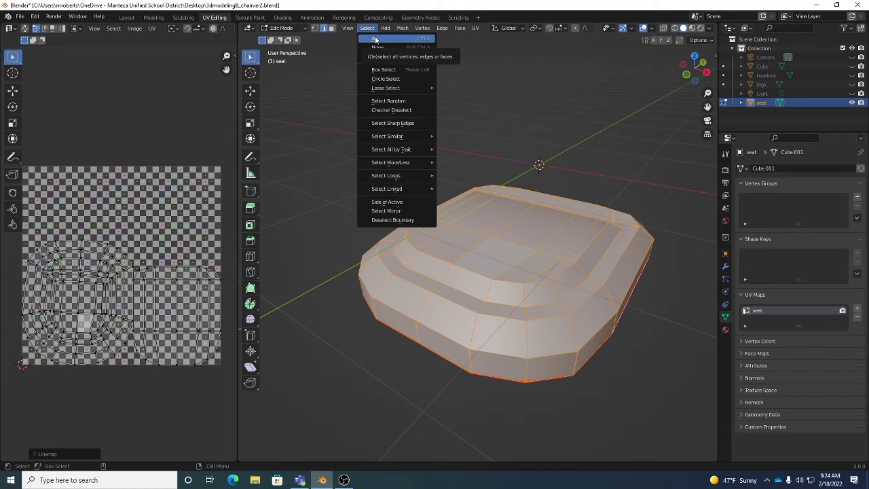
click(376, 39)
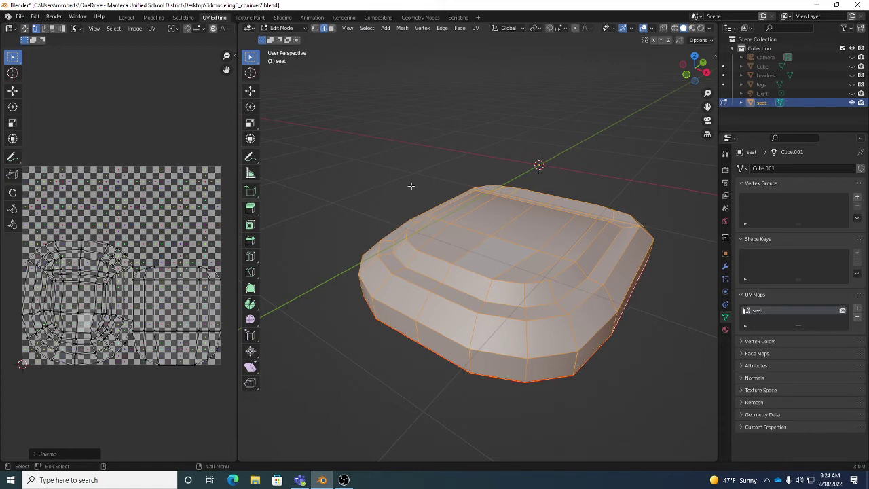
click(152, 28)
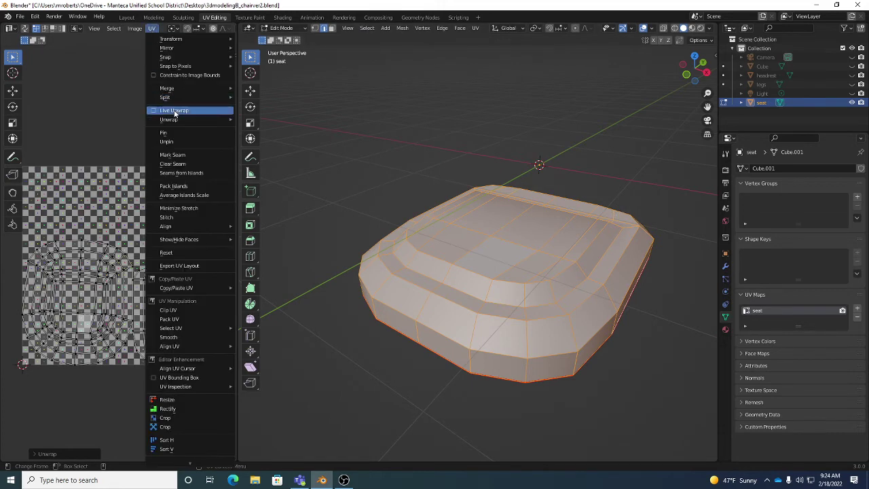
click(691, 27)
middle_drag(581, 253, 565, 301)
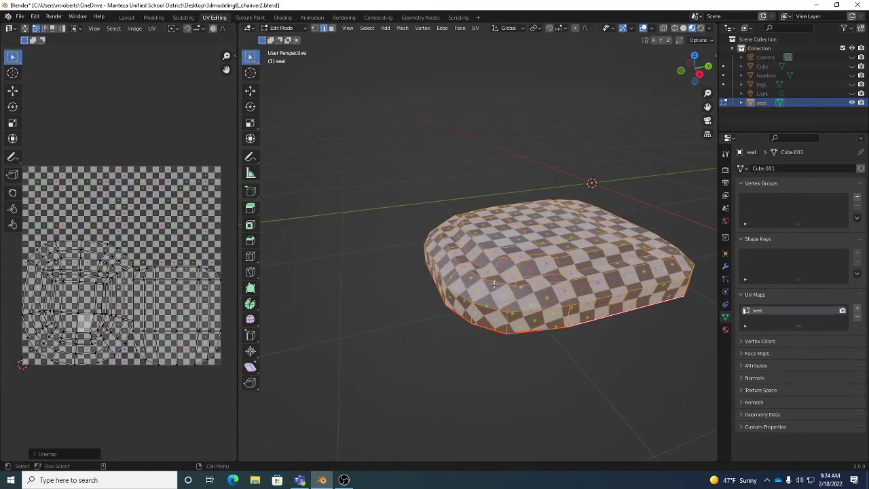
middle_drag(502, 262, 467, 308)
- Deselect everything, select the edges running down the seat's front corners, and mark them as seams
key(alt+a)
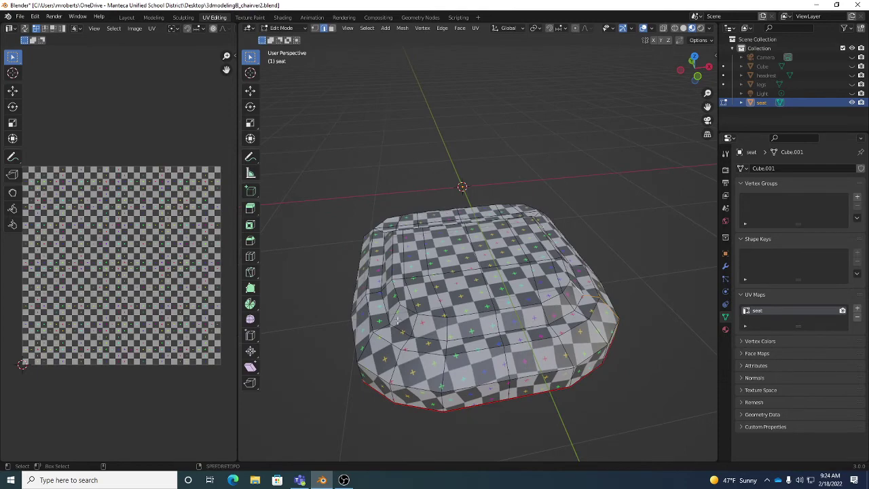
scroll(396, 314, up, 2)
middle_drag(397, 313, 463, 314)
middle_drag(500, 277, 513, 330)
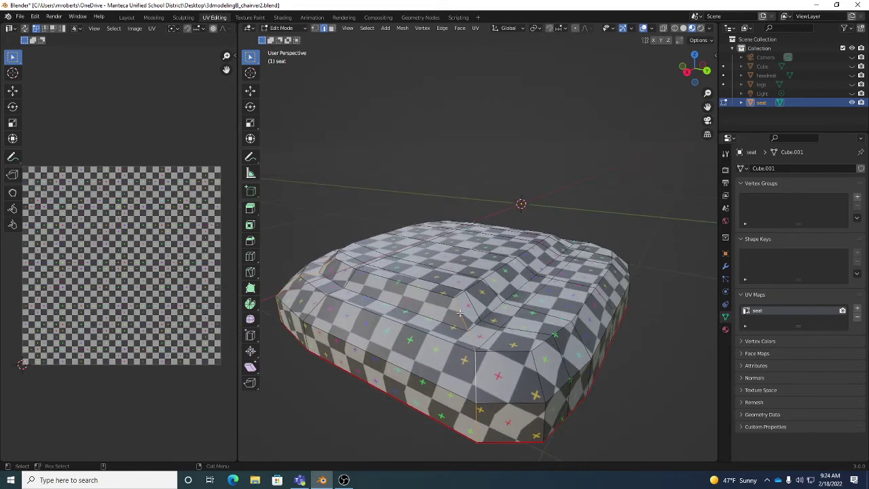
scroll(459, 313, up, 3)
middle_drag(460, 313, 526, 319)
scroll(517, 320, down, 4)
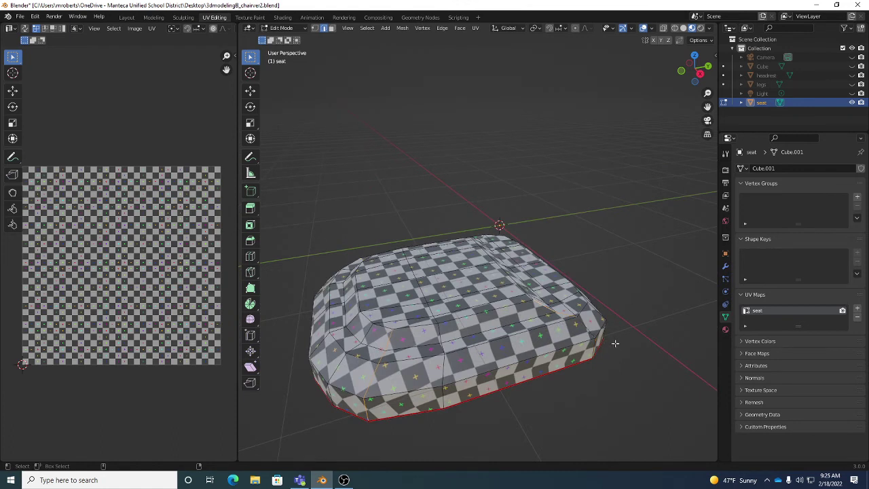
right_click(642, 329)
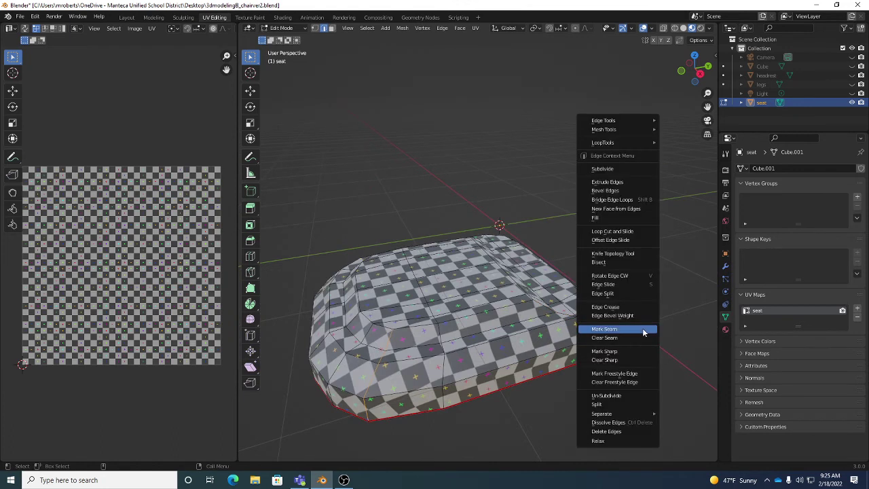
click(642, 329)
- Select the edges running down one rear corner of the seat and mark them as a seam
middle_drag(638, 347, 488, 351)
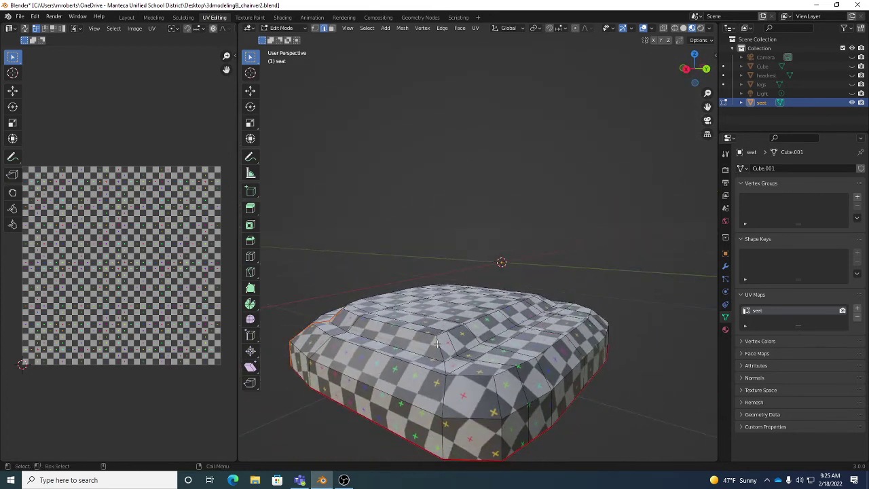
alt+click(498, 386)
middle_drag(570, 382, 500, 322)
right_click(603, 375)
click(618, 347)
middle_drag(488, 322, 486, 302)
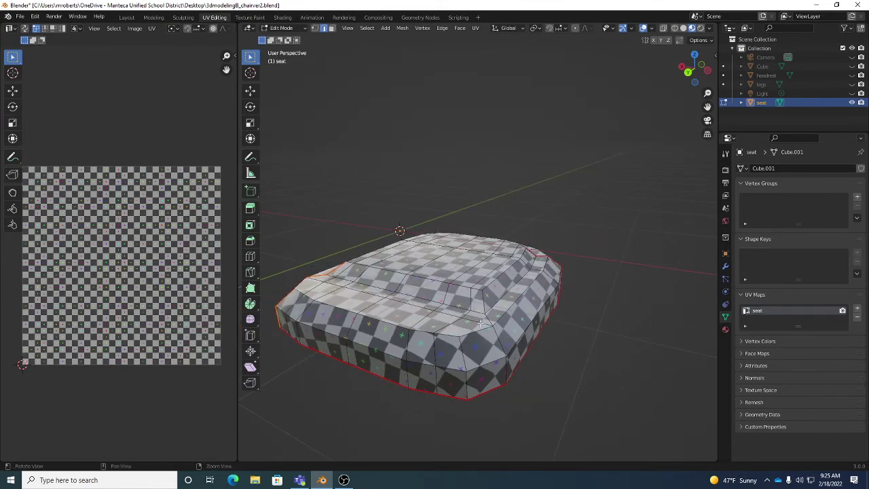
- Mark the matching edges at the opposite rear corner of the seat as a seam
click(484, 314)
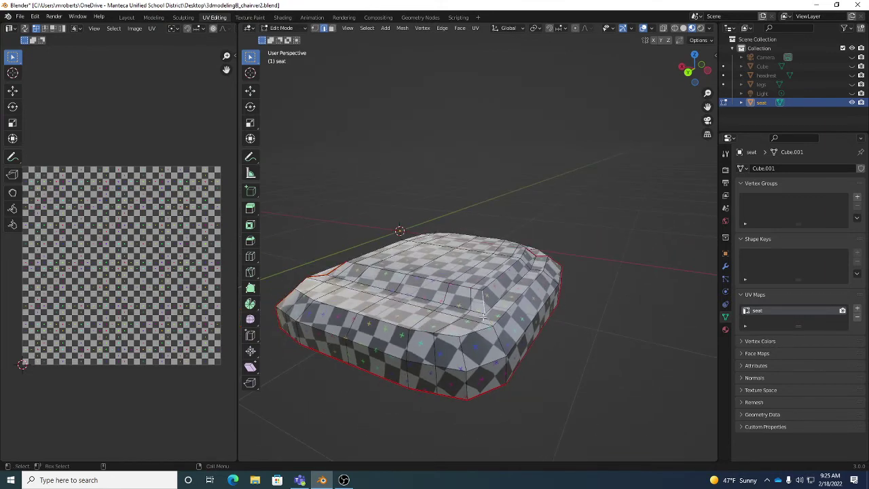
click(466, 355)
right_click(596, 343)
click(596, 343)
middle_drag(596, 343, 475, 306)
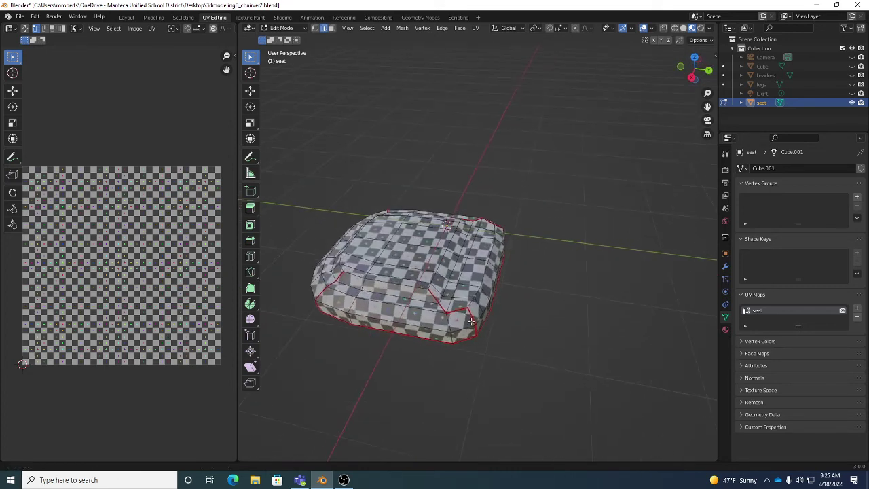
- Clear the seam from the upper edges at the first rear corner of the seat
scroll(475, 307, up, 3)
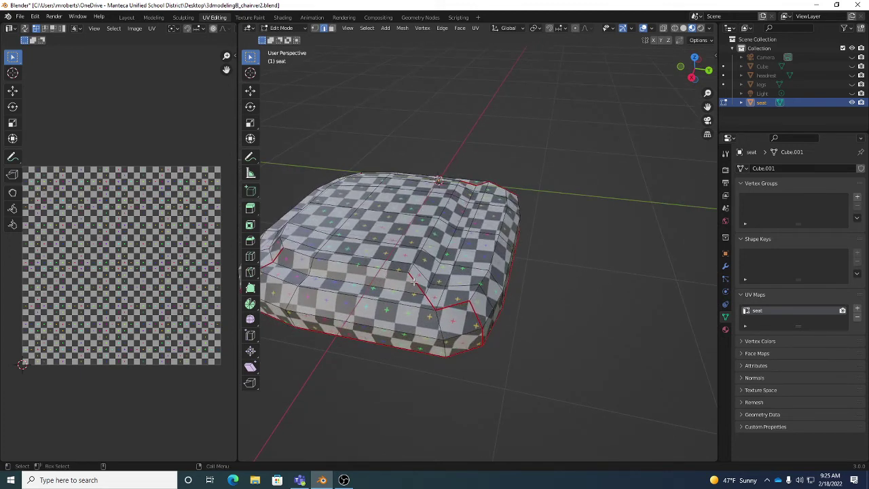
click(426, 296)
shift+click(454, 306)
right_click(587, 298)
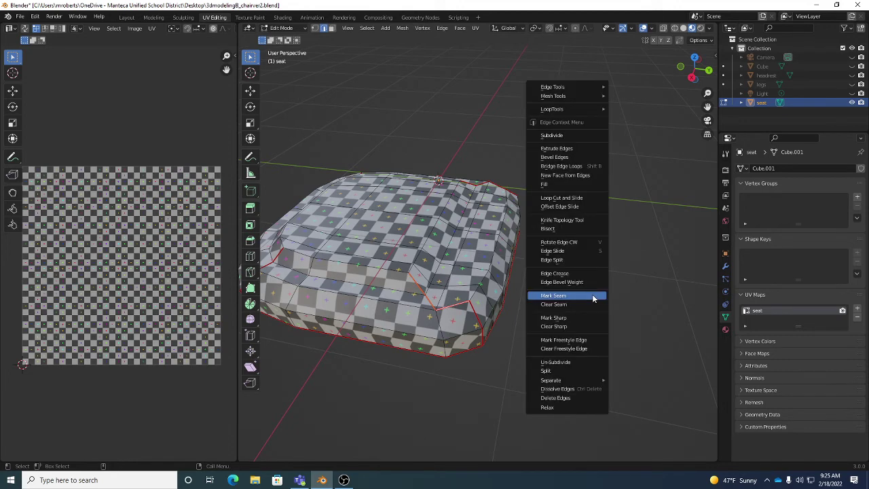
click(590, 305)
- Clear the seam from the matching upper edges at the other rear corner of the seat
middle_drag(634, 324, 502, 302)
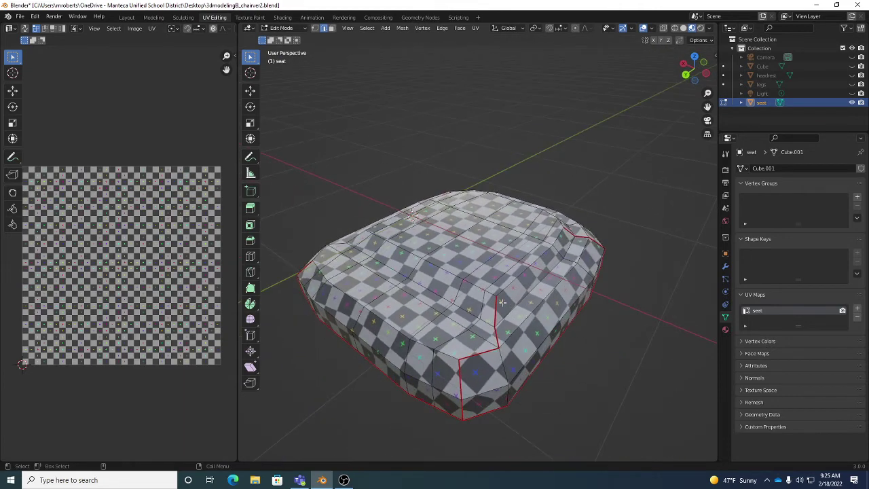
click(499, 329)
right_click(626, 331)
click(627, 330)
- Select the whole seat mesh and unwrap it again using the revised corner seams
key(a)
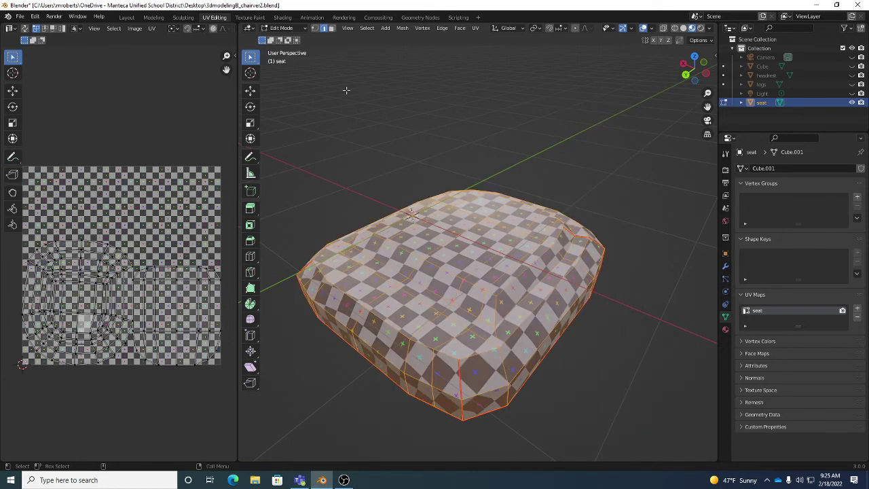
click(367, 28)
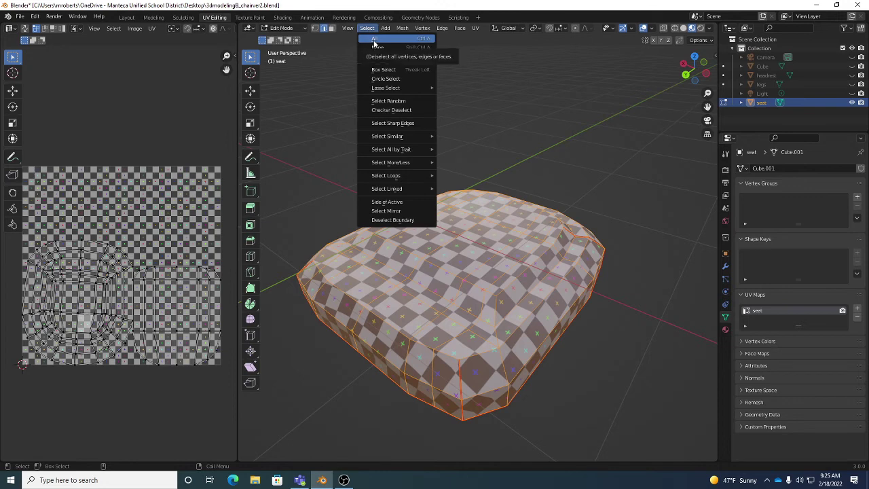
click(151, 28)
mouse_move(165, 120)
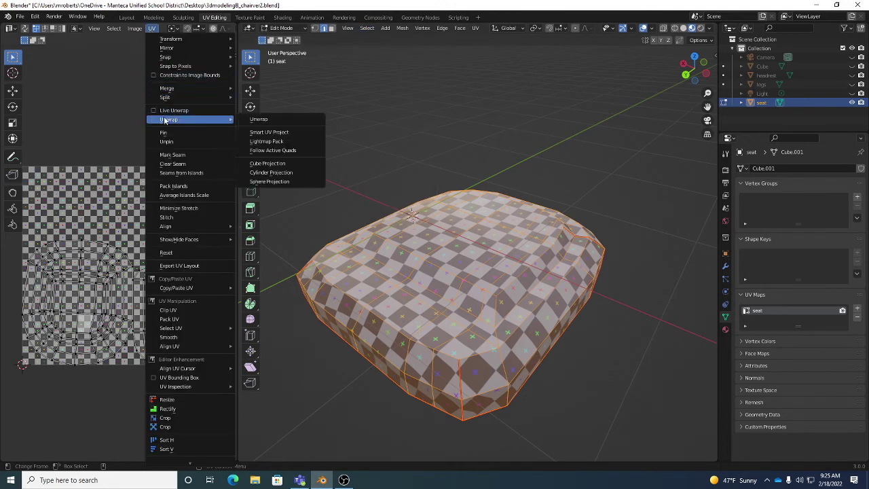
click(259, 125)
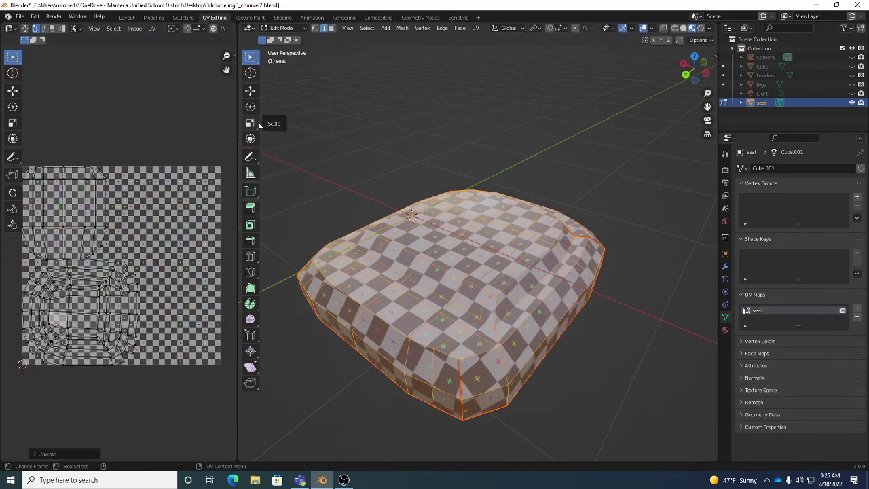
- Examine the grid pattern across the seat from several angles, with and without the mesh selected, and check the islands in the UV editor
middle_drag(495, 270, 452, 330)
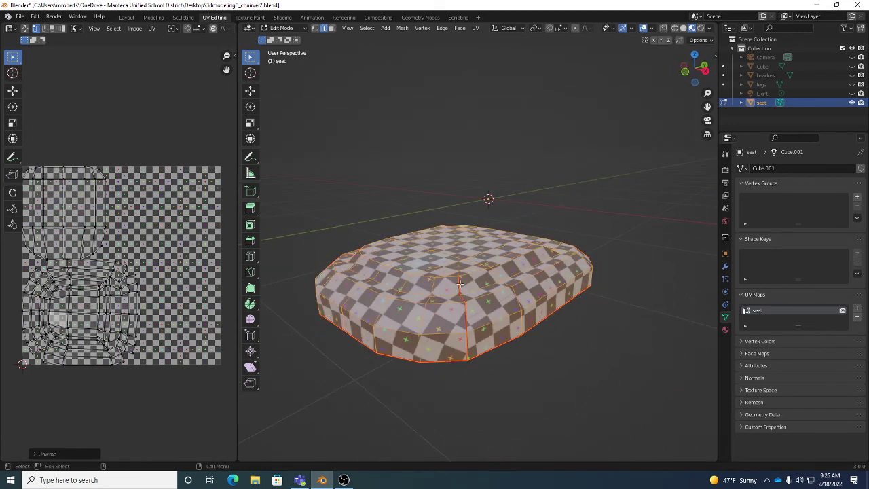
middle_drag(459, 280, 479, 302)
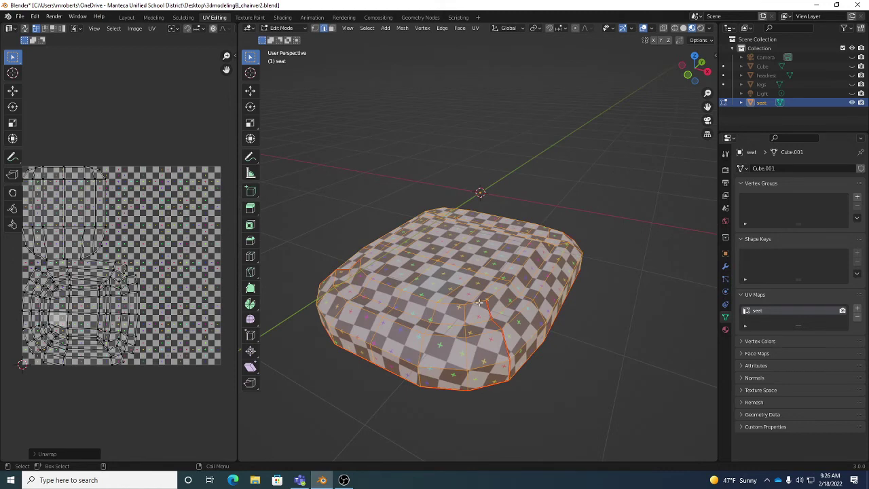
scroll(151, 267, up, 3)
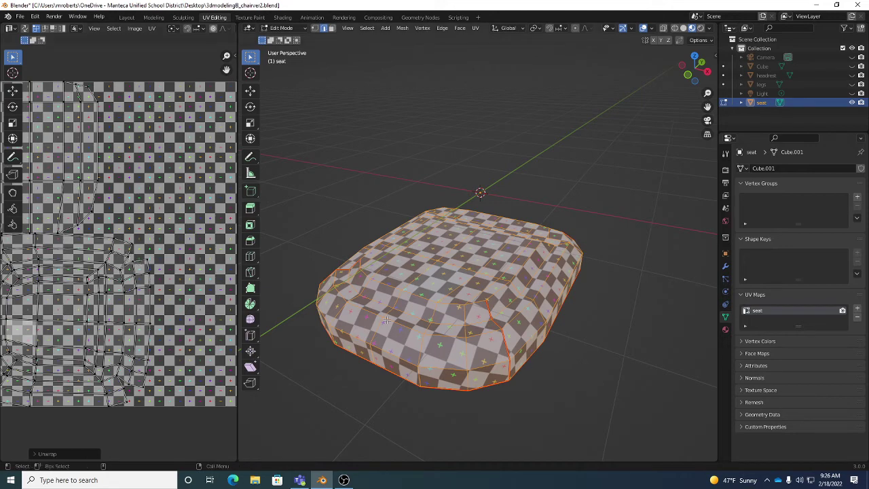
scroll(166, 281, down, 3)
scroll(169, 285, down, 1)
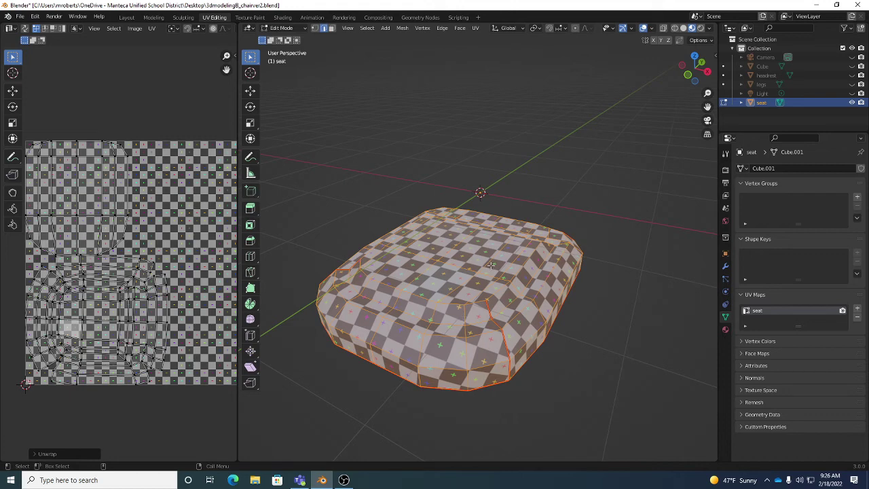
middle_drag(505, 383, 631, 349)
key(alt+a)
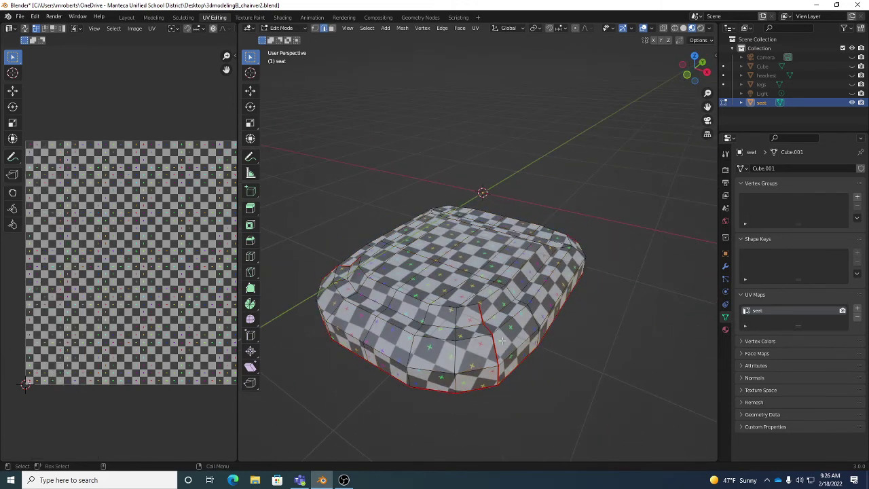
middle_drag(232, 264, 224, 270)
scroll(475, 285, down, 4)
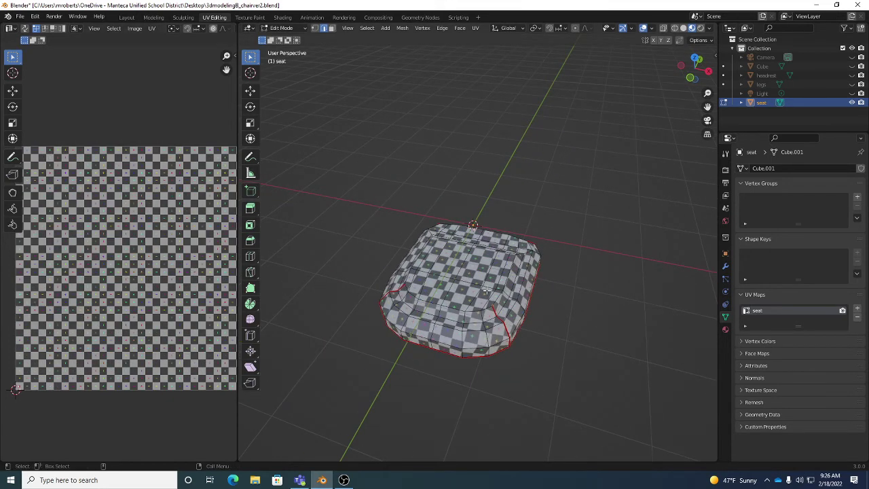
scroll(491, 297, up, 3)
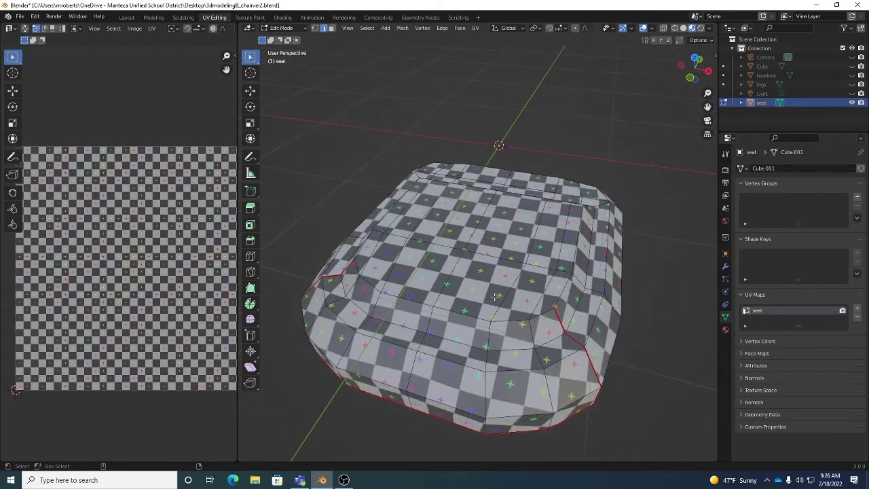
key(a)
middle_drag(146, 252, 110, 248)
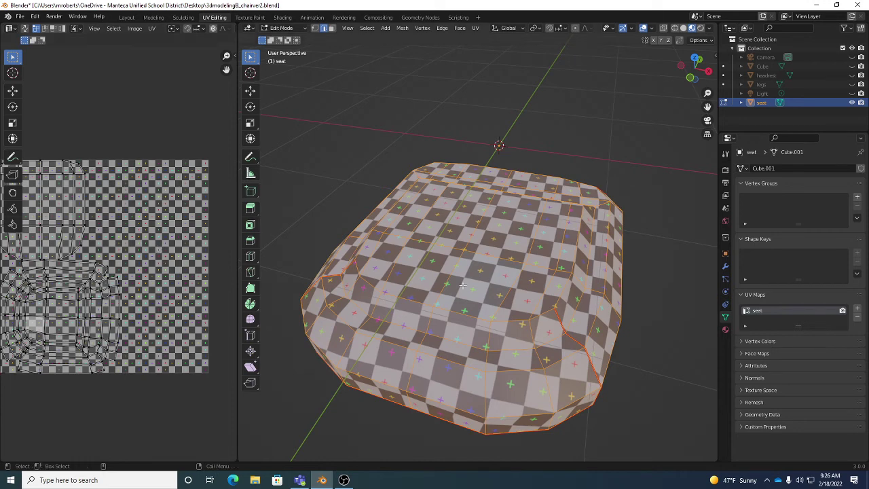
- Check the seat's islands in the UV editor and its grid pattern, and finish editing the seat mesh
scroll(190, 275, down, 1)
middle_drag(190, 275, 194, 280)
scroll(330, 290, down, 1)
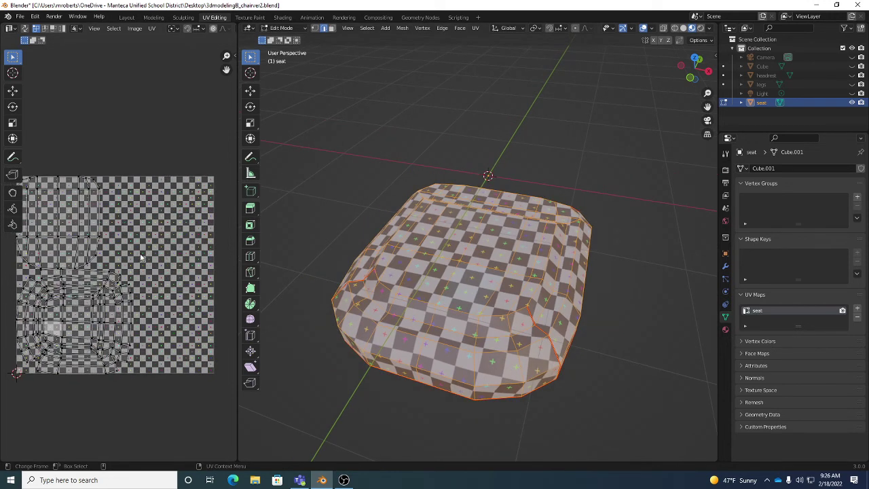
middle_drag(147, 253, 156, 258)
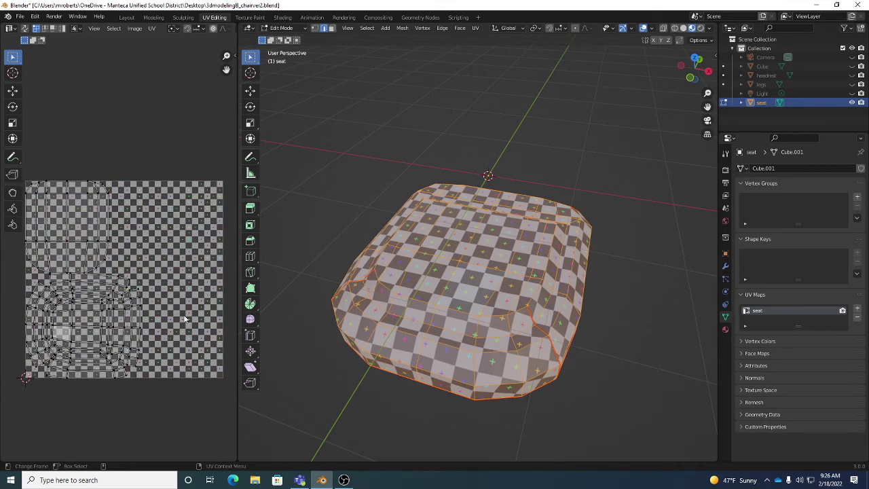
middle_drag(529, 266, 528, 265)
key(Tab)
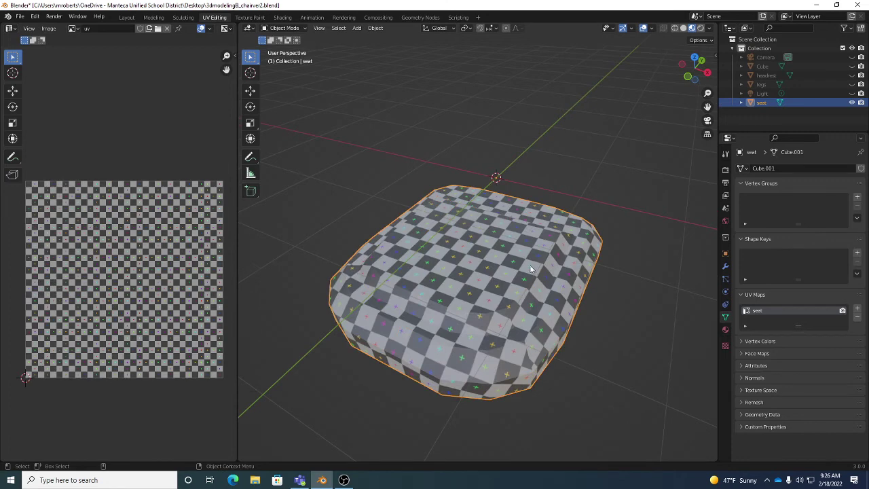
- Unhide the headrest object while keeping the Cube object hidden
click(851, 67)
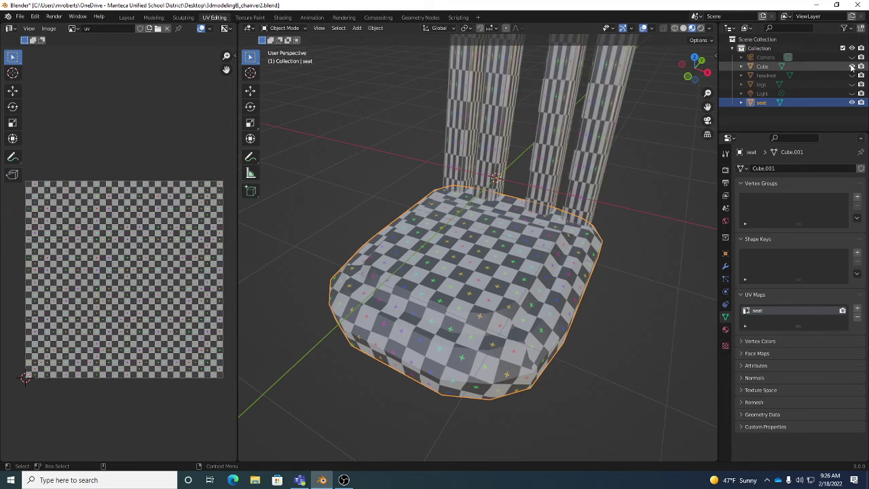
click(852, 66)
click(852, 76)
scroll(590, 142, down, 2)
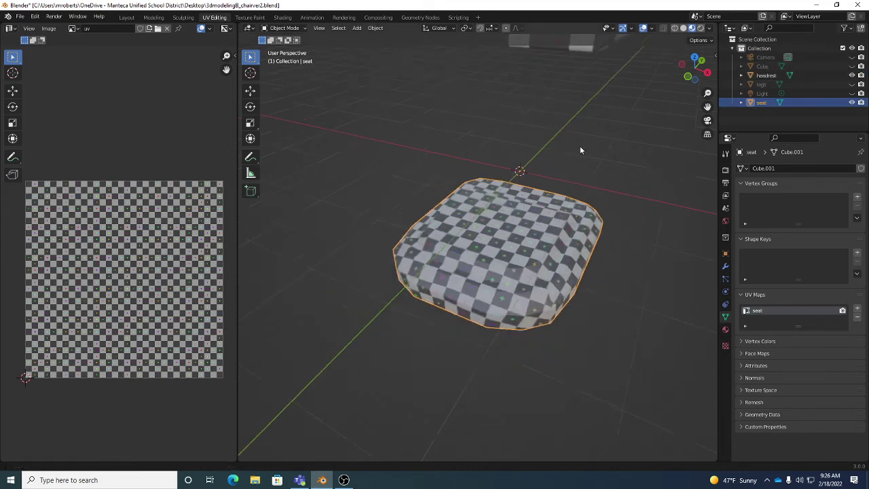
scroll(557, 153, down, 3)
scroll(585, 163, up, 2)
scroll(572, 125, down, 3)
- Select the headrest and open its mesh for editing
click(577, 129)
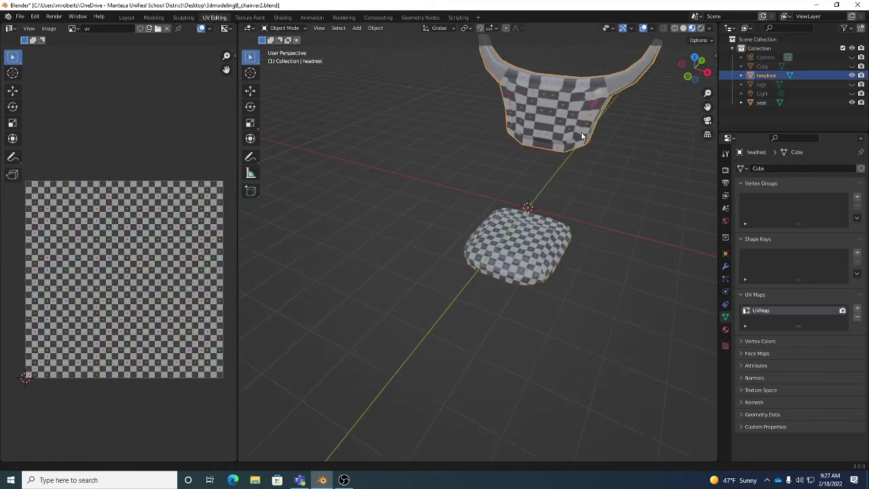
shift+middle_drag(581, 132, 557, 162)
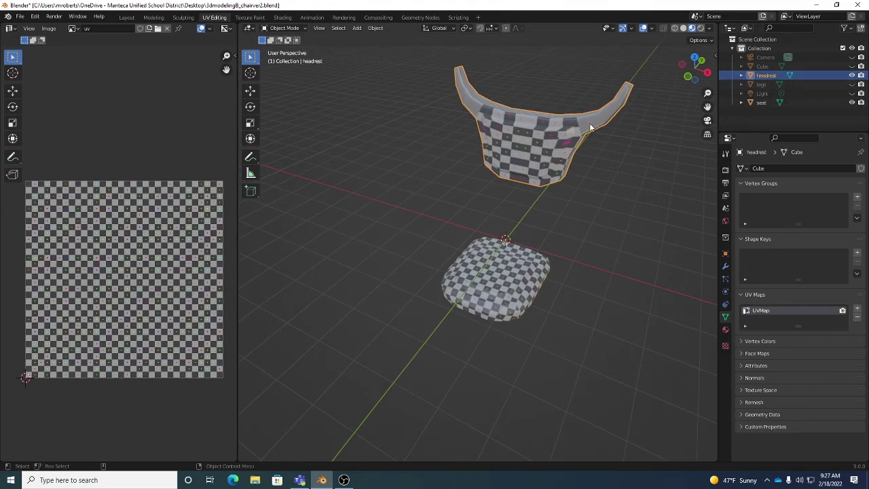
mouse_move(597, 132)
middle_down()
mouse_move(586, 140)
mouse_move(568, 128)
mouse_move(545, 141)
mouse_move(569, 138)
mouse_move(552, 145)
middle_up()
key(Tab)
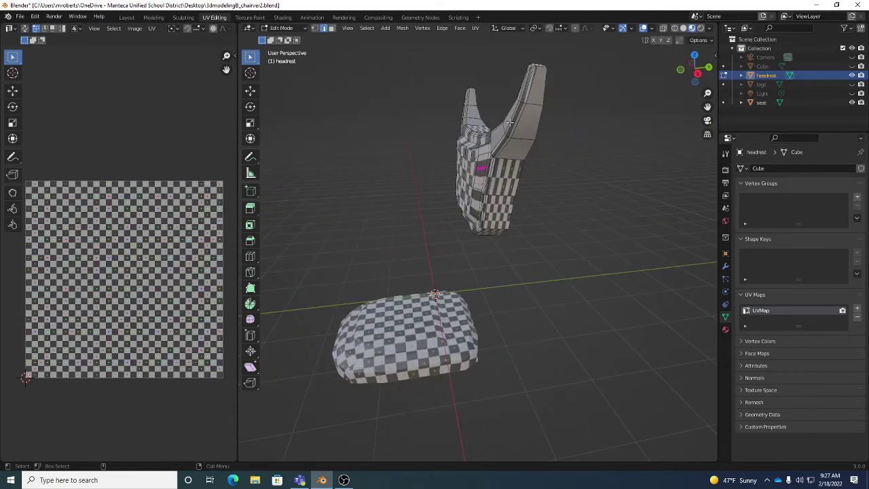
middle_drag(493, 145, 542, 140)
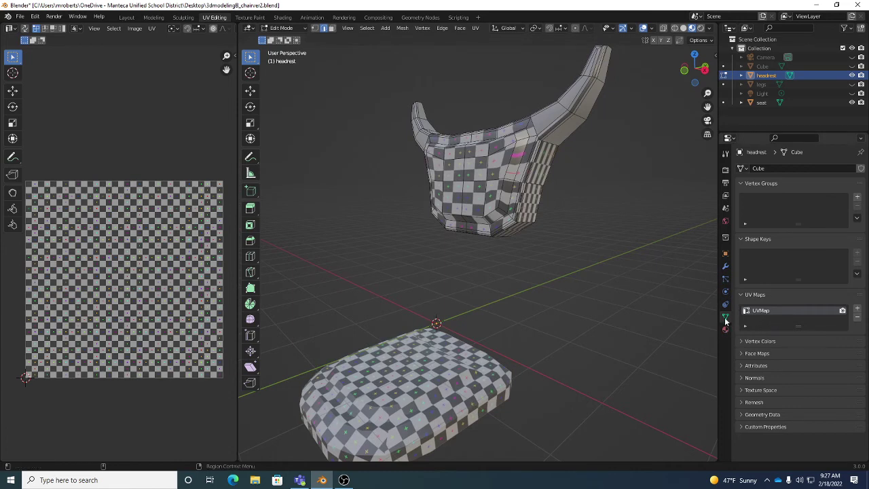
- Rename the headrest's UV map to "headrest"
click(754, 294)
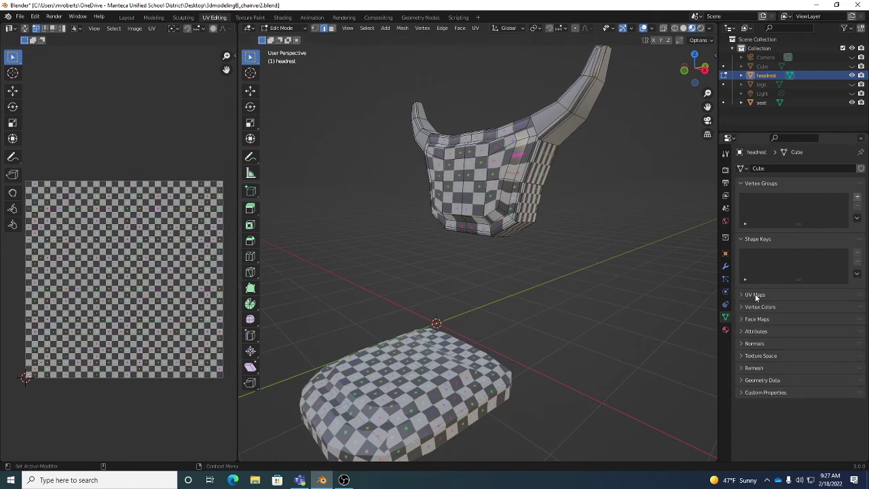
click(757, 293)
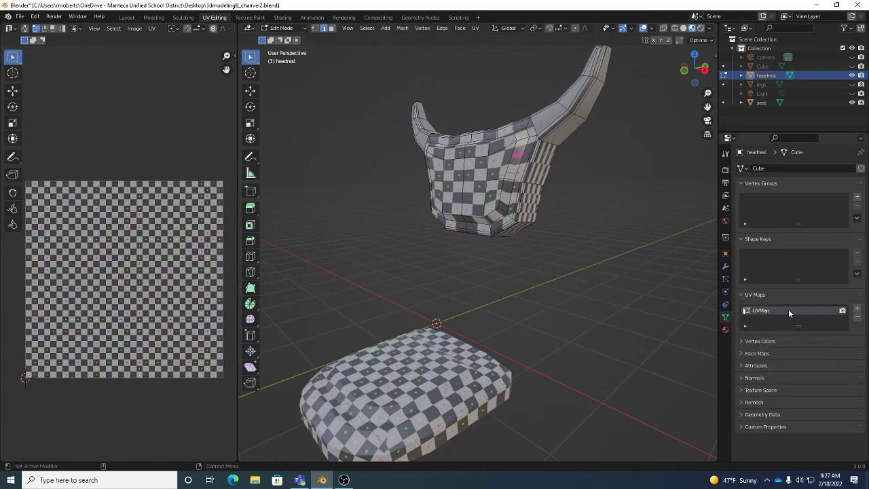
double_click(787, 310)
text(headrest)
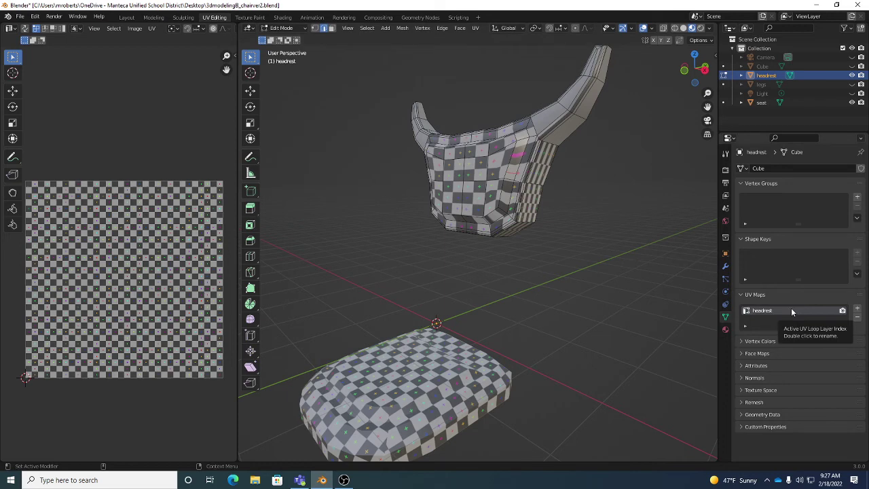
- Select the edges outlining the headrest's entire back face, including both horns, and mark them as a seam
middle_drag(570, 194, 453, 201)
scroll(451, 205, up, 1)
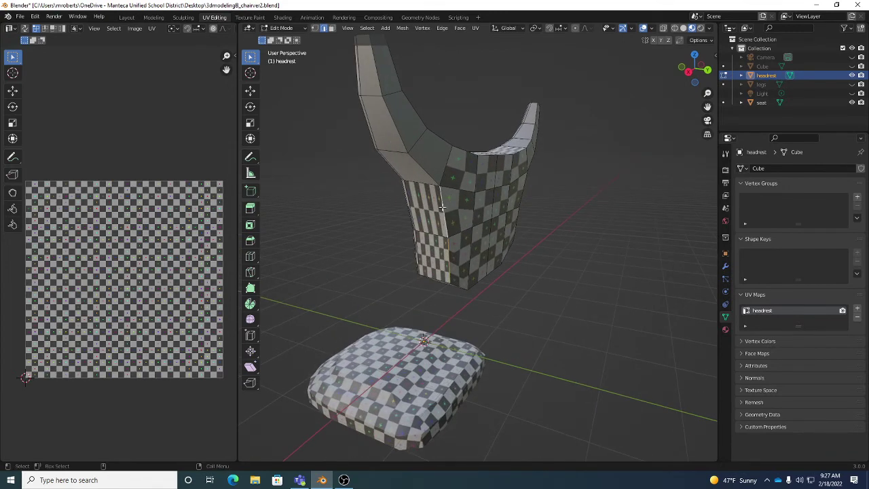
middle_drag(442, 207, 447, 224)
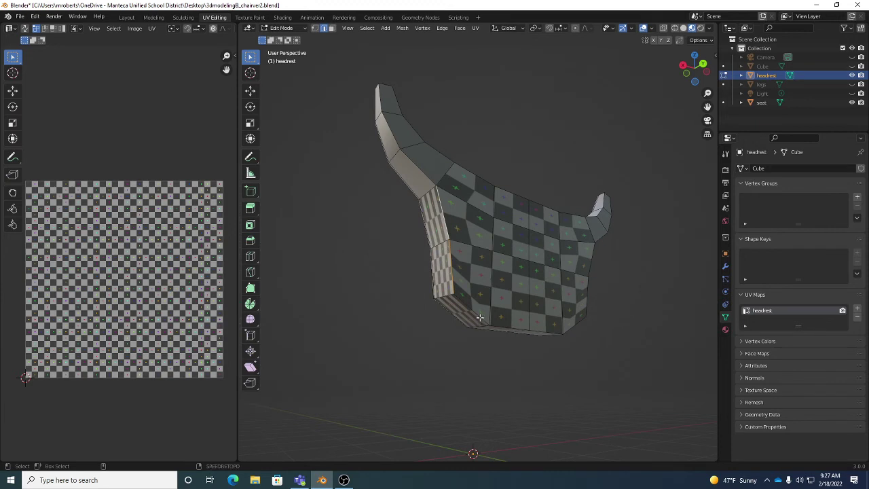
middle_drag(480, 318, 604, 233)
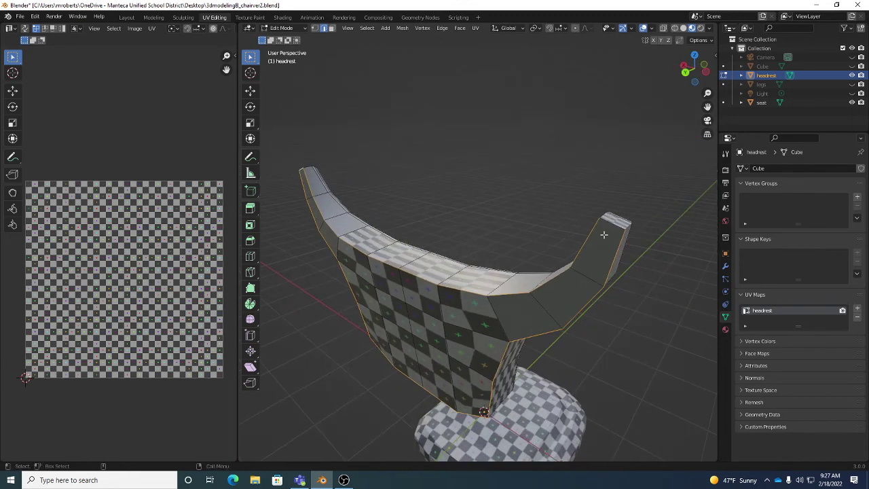
scroll(615, 227, down, 4)
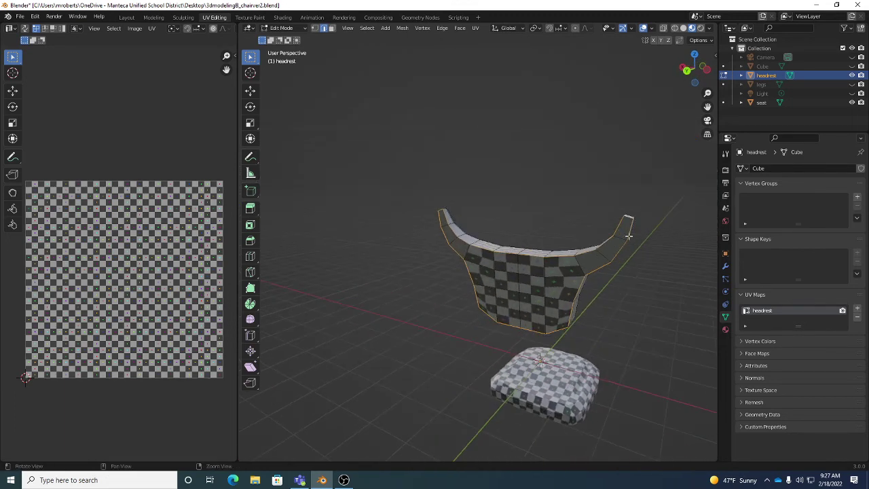
right_click(653, 235)
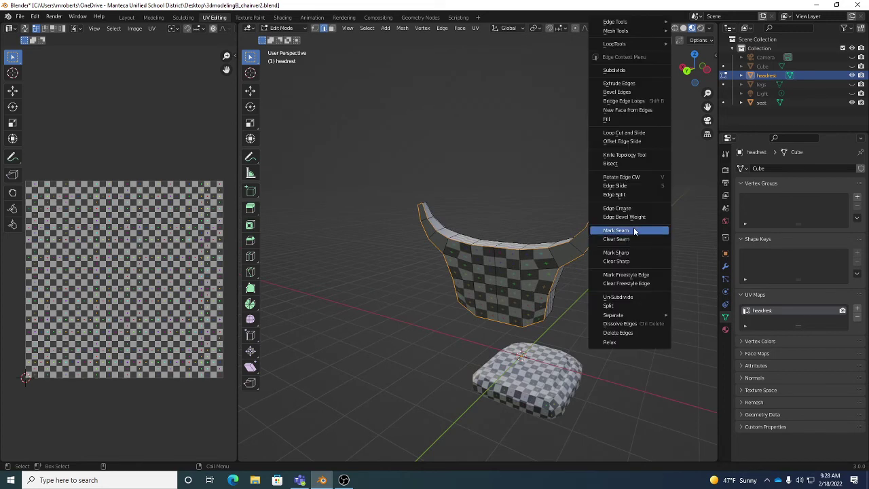
click(636, 232)
- Select the edges around the end cap of the headrest's first horn and mark them as a seam
middle_drag(651, 254, 451, 244)
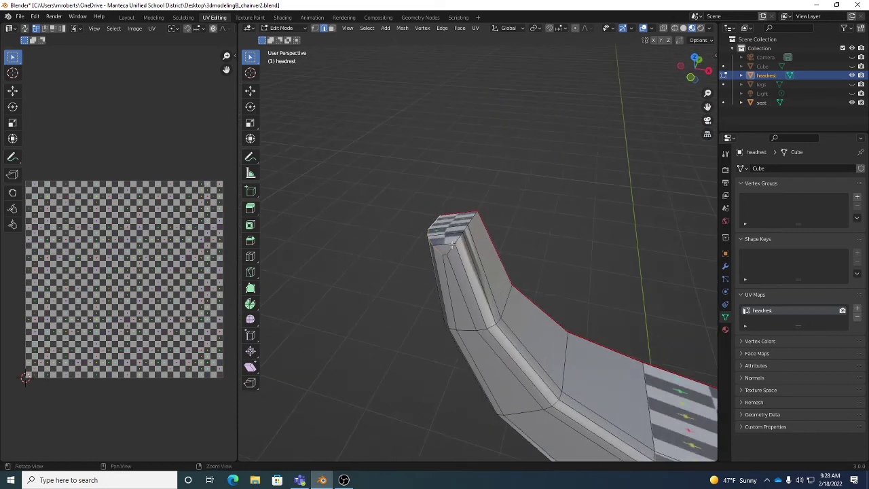
right_click(553, 232)
click(554, 232)
- Select the edges around the end cap of the headrest's opposite horn
middle_drag(577, 237, 547, 264)
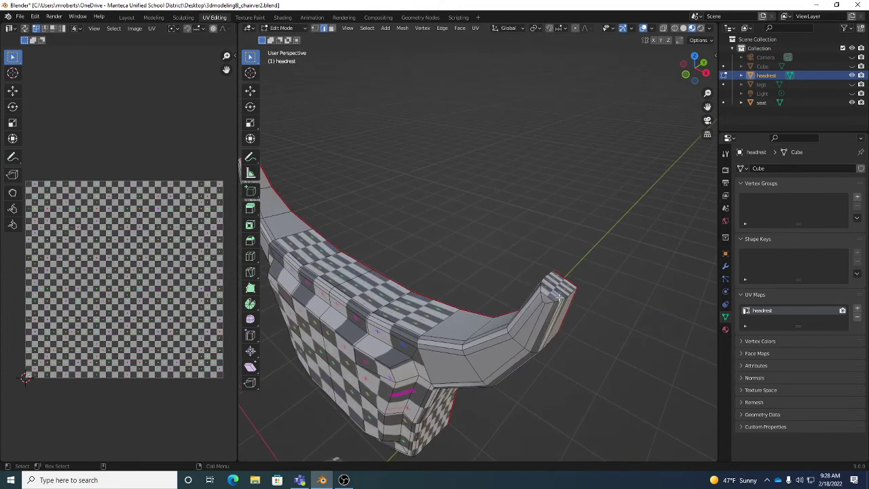
middle_drag(558, 299, 528, 281)
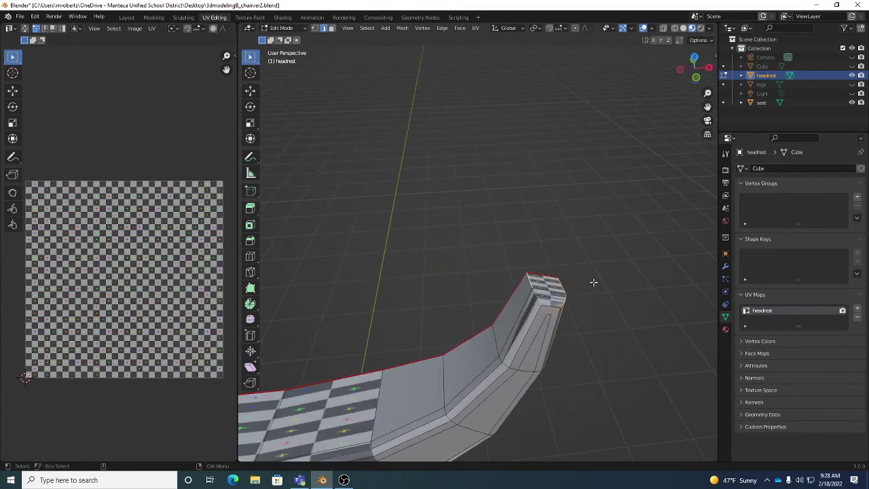
key(KP_Decimal)
mouse_move(591, 283)
middle_down()
mouse_move(558, 264)
mouse_move(583, 272)
middle_up()
scroll(587, 274, up, 3)
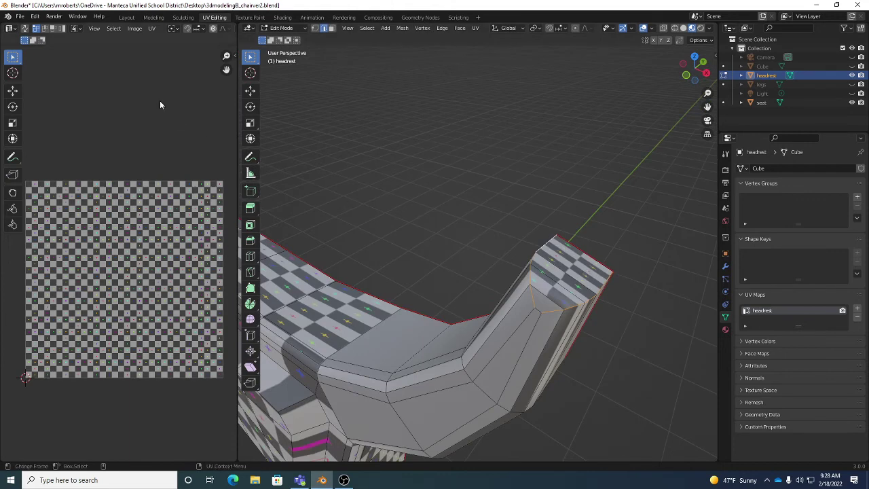
- Frame the selected horn edges and review the Orbit Around Selection option in the Navigation preferences
click(34, 17)
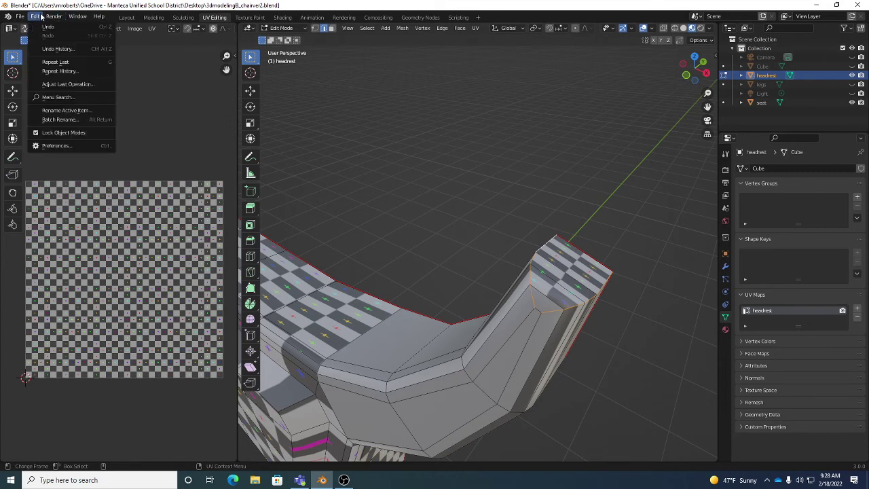
mouse_move(54, 16)
key(KP_Decimal)
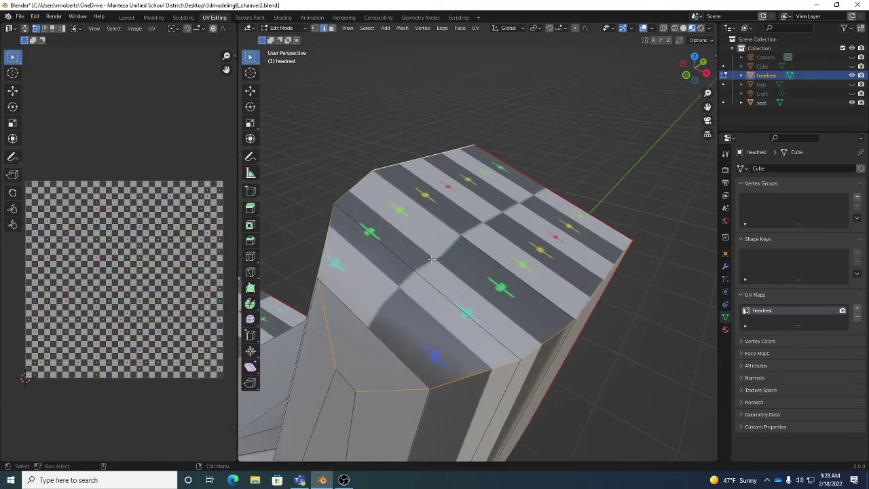
middle_drag(445, 259, 507, 258)
scroll(481, 266, down, 2)
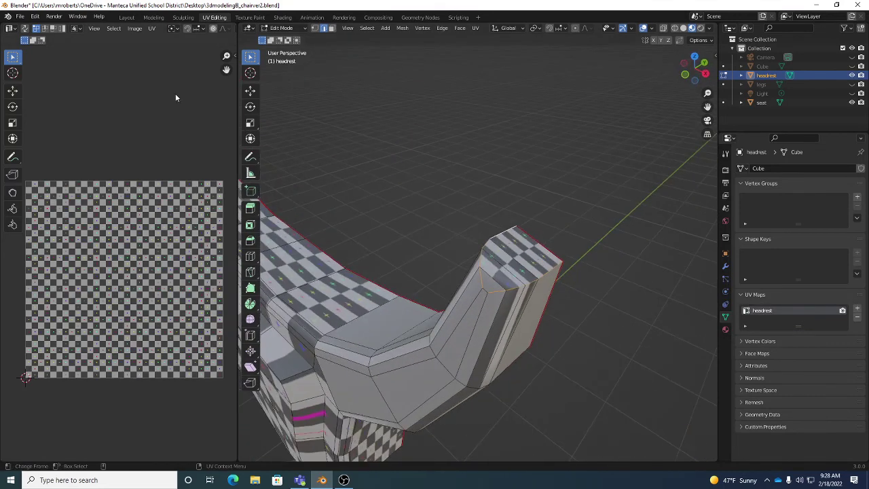
click(35, 16)
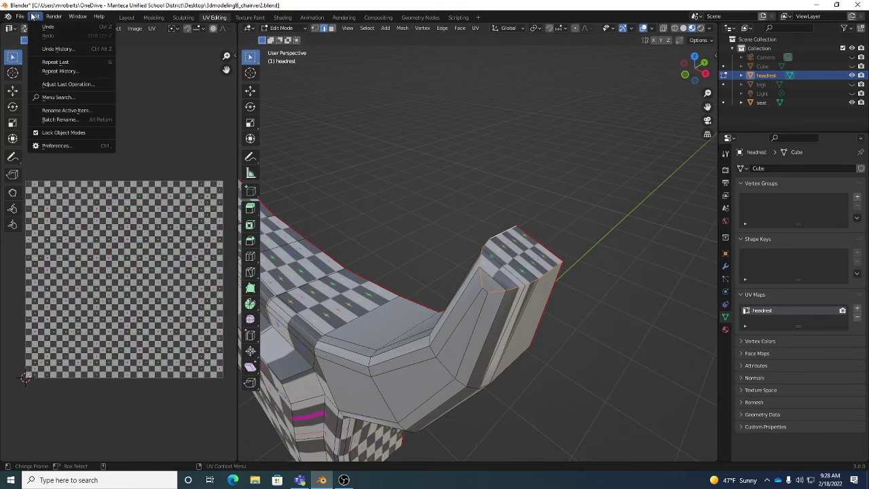
click(51, 145)
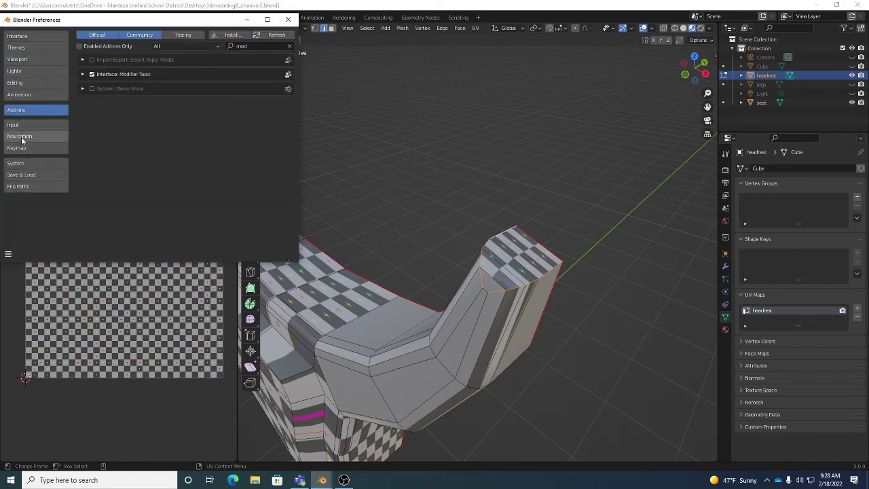
click(22, 137)
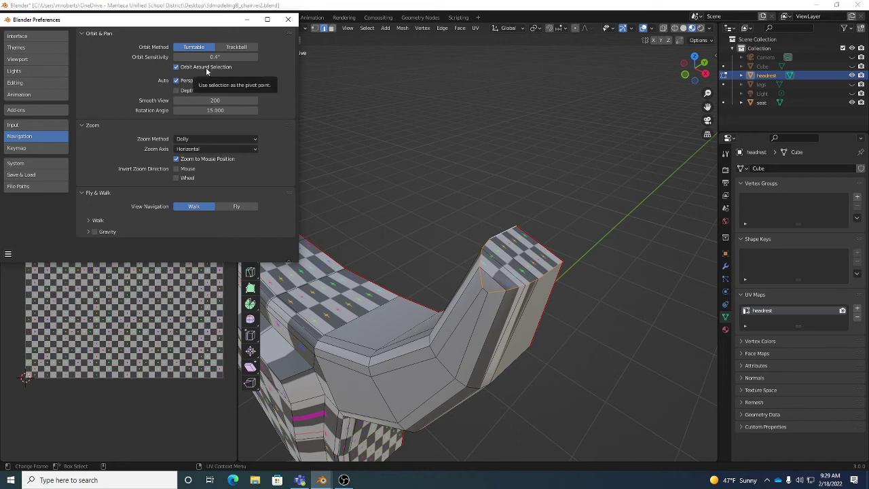
click(288, 19)
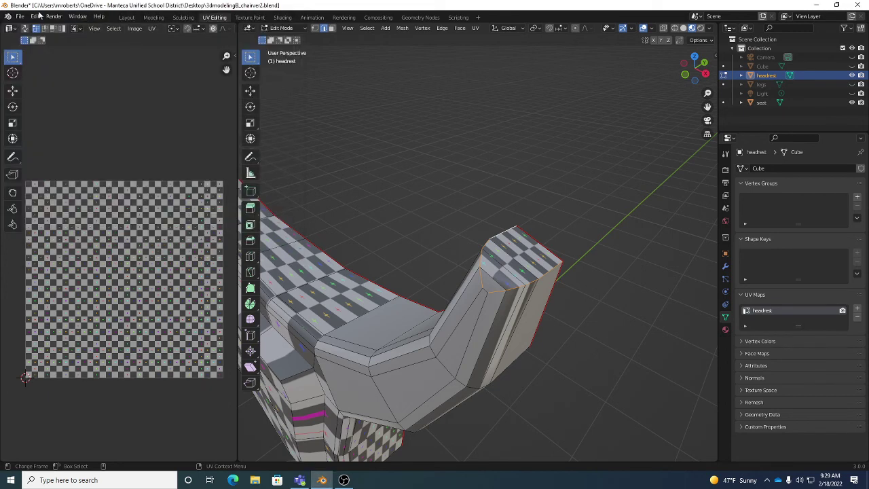
click(37, 16)
click(58, 145)
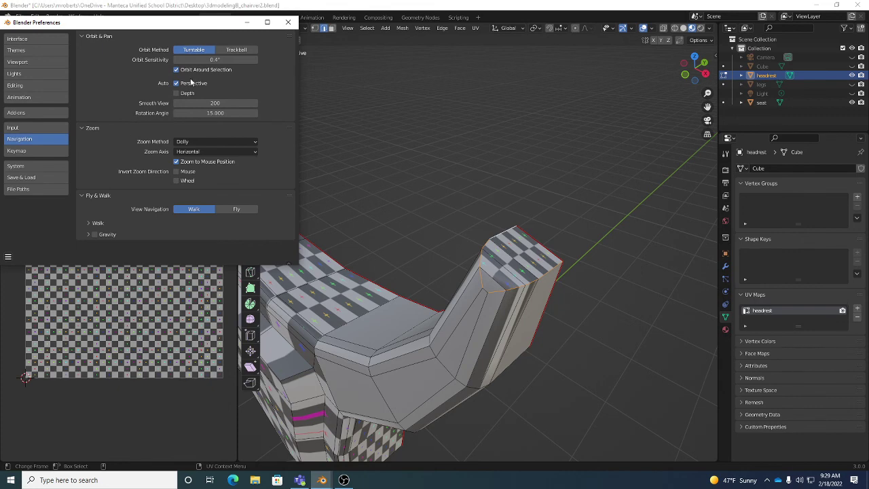
click(288, 22)
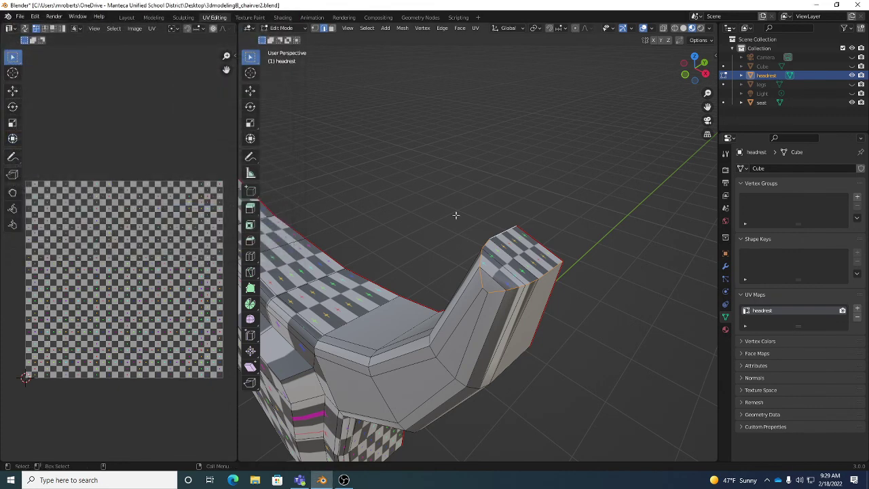
- Mark the selected edges around the second horn's end cap as a seam
right_click(625, 167)
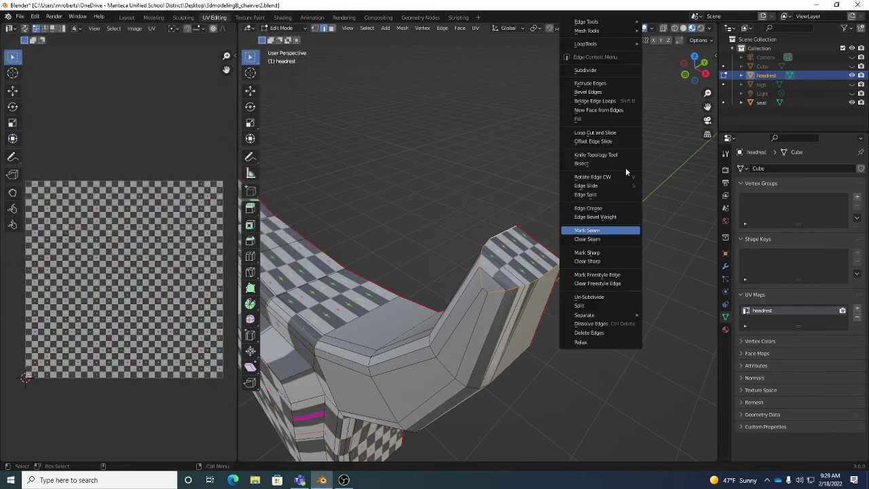
click(598, 230)
- Select the edges running inward at both lower front corners of the headrest and mark them as seams
middle_drag(606, 249, 417, 279)
scroll(511, 308, up, 2)
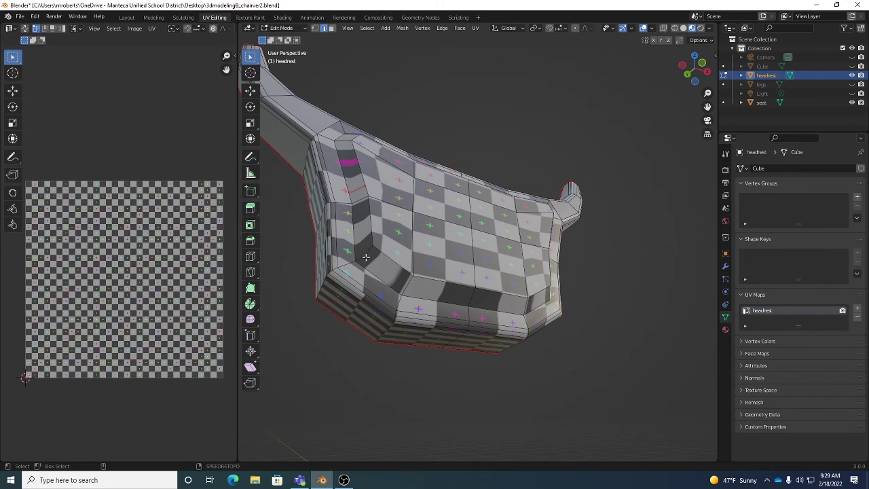
right_click(624, 285)
click(624, 287)
- Select the whole headrest mesh, unwrap it along its marked seams, and check its checker pattern against the seat's for distortion
scroll(611, 258, down, 3)
middle_drag(616, 271, 582, 281)
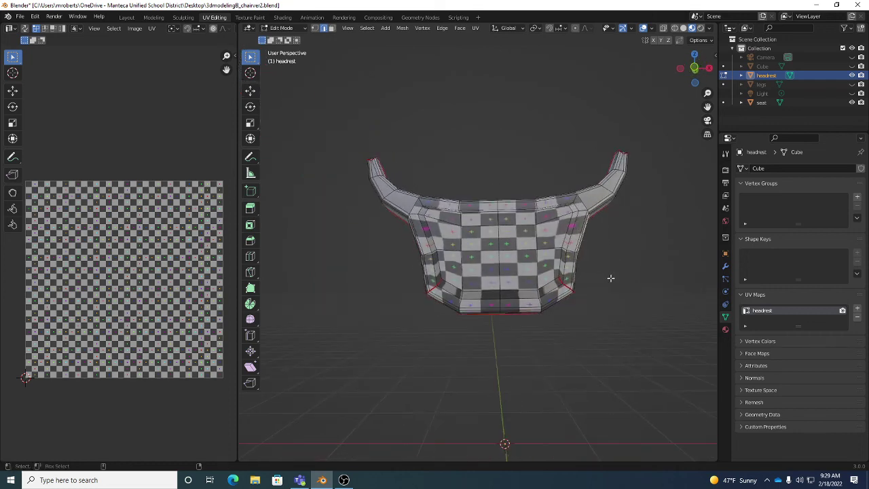
key(a)
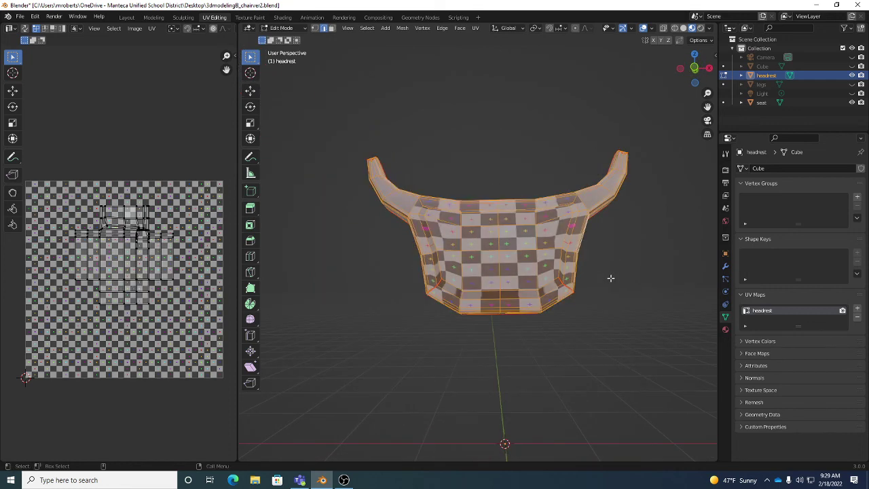
click(366, 28)
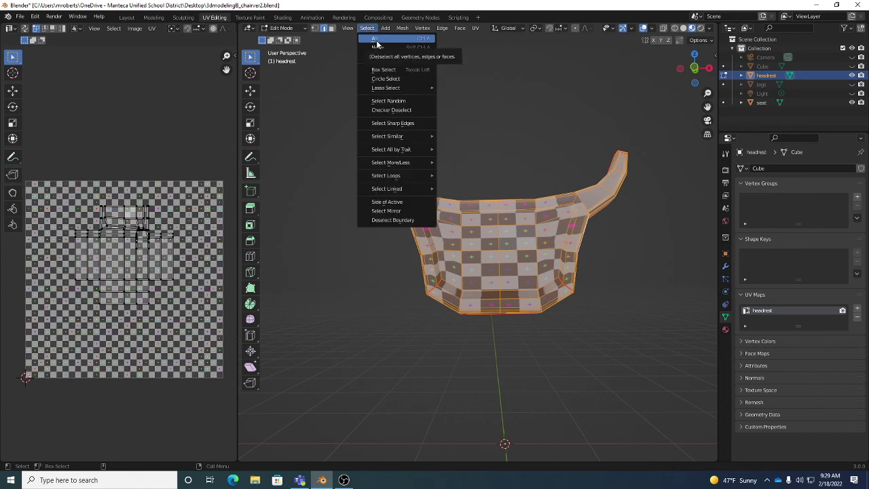
click(152, 28)
mouse_move(168, 123)
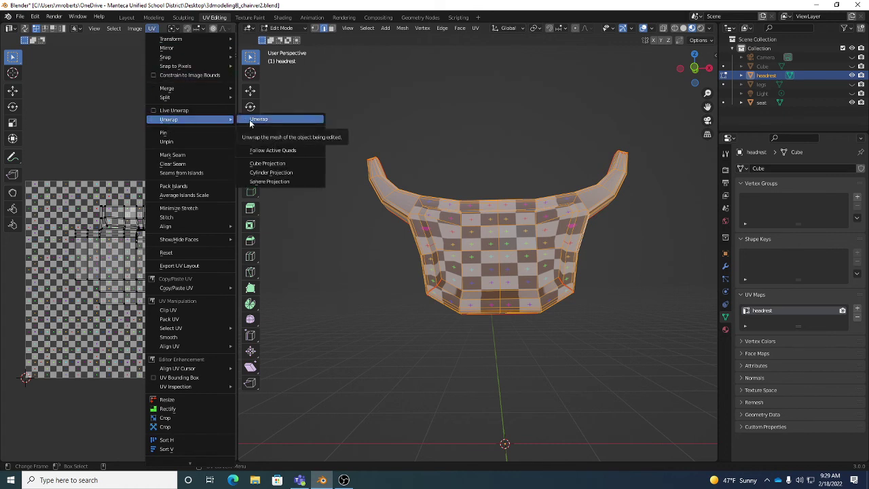
click(249, 120)
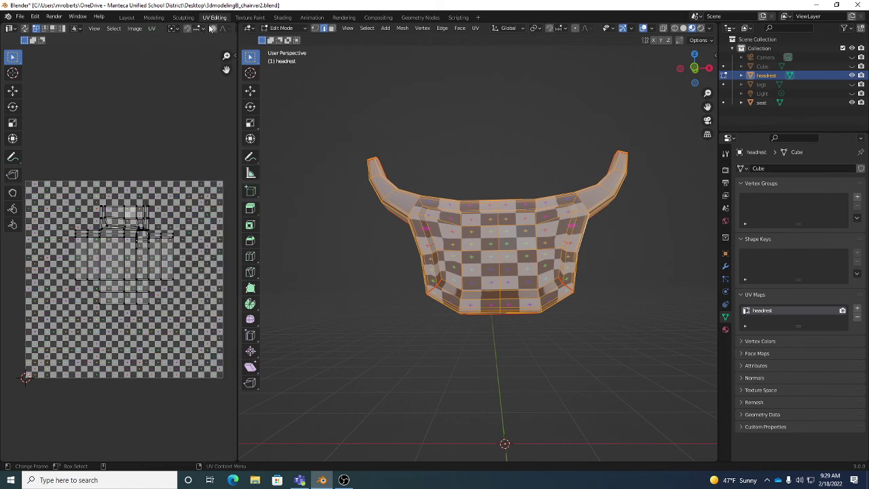
click(152, 29)
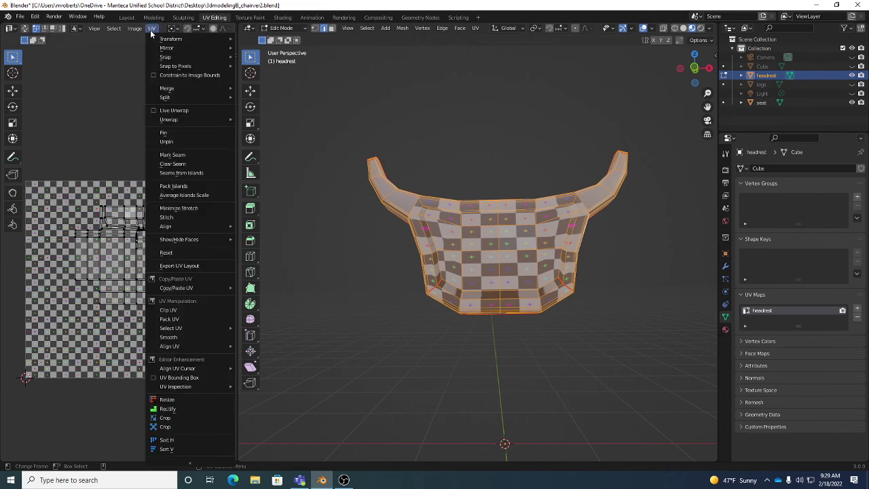
mouse_move(182, 121)
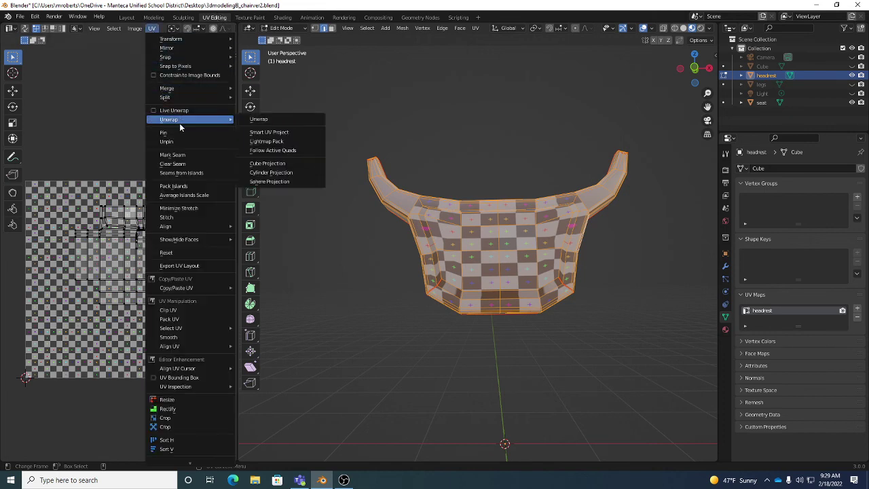
click(270, 121)
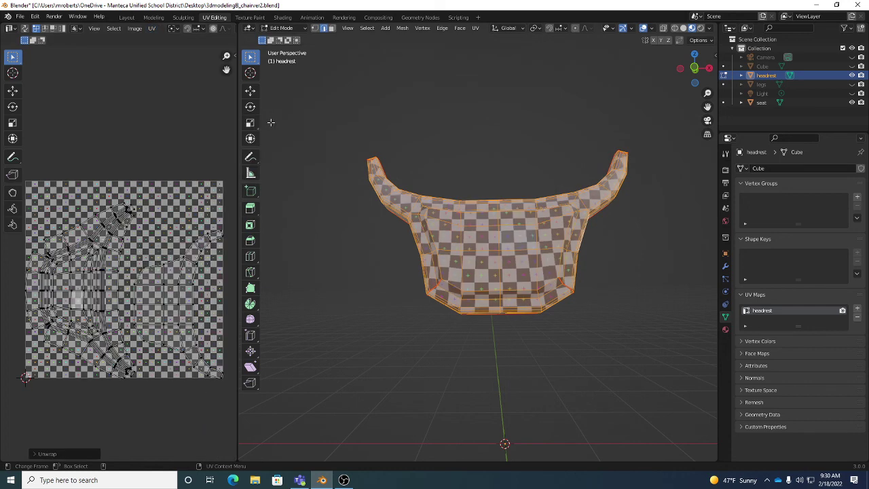
middle_drag(469, 252, 526, 302)
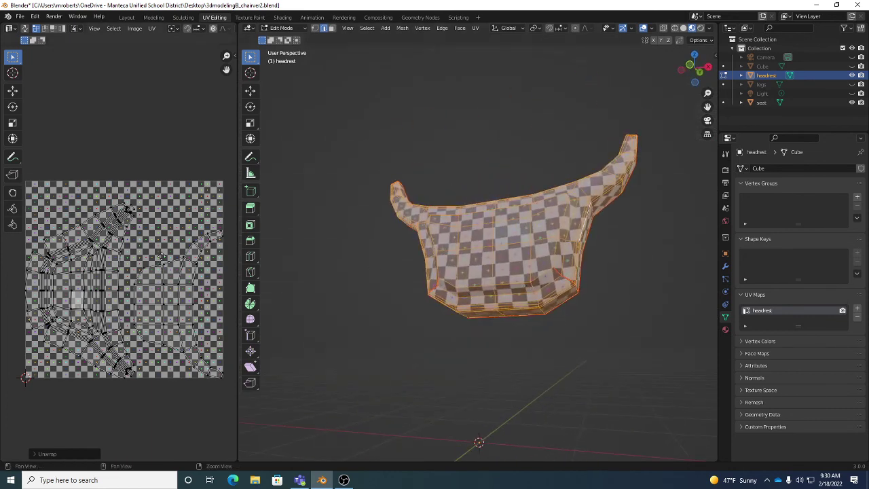
shift+scroll(163, 240, down, 2)
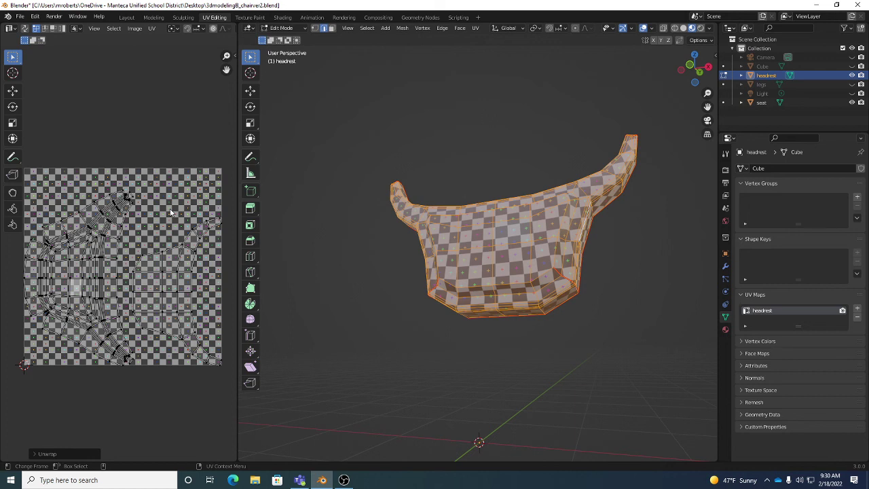
middle_drag(553, 198, 511, 148)
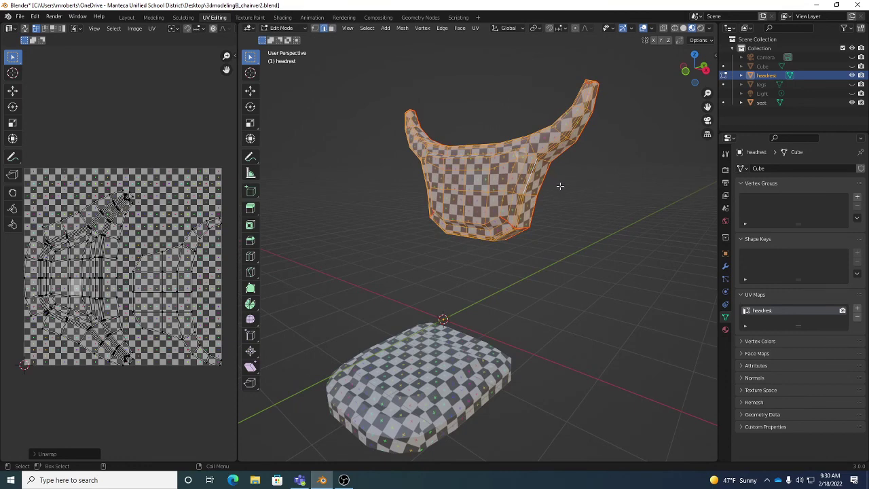
- Save the project as a new file named 3dmodelingB_chair_uv.blend on the Desktop
click(20, 16)
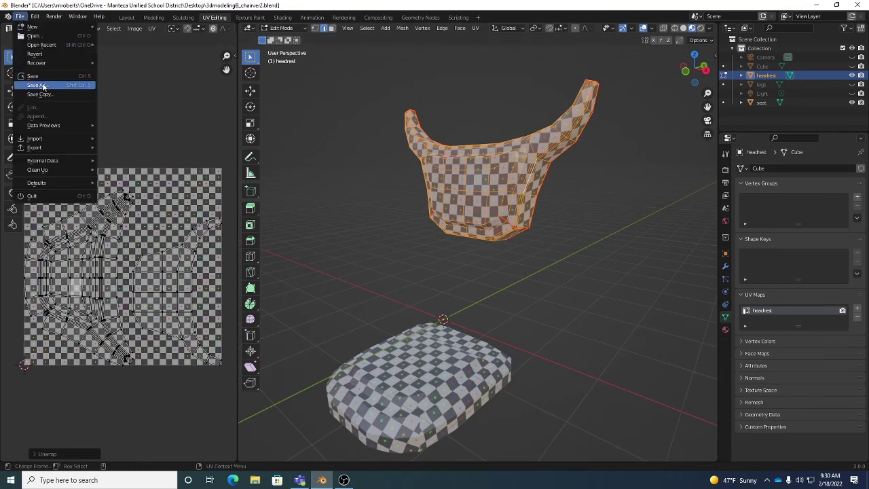
click(42, 85)
click(413, 367)
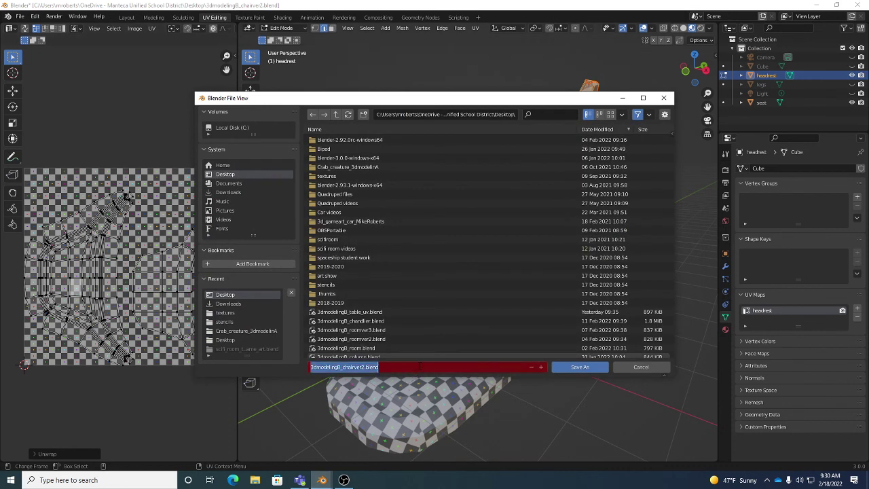
click(420, 366)
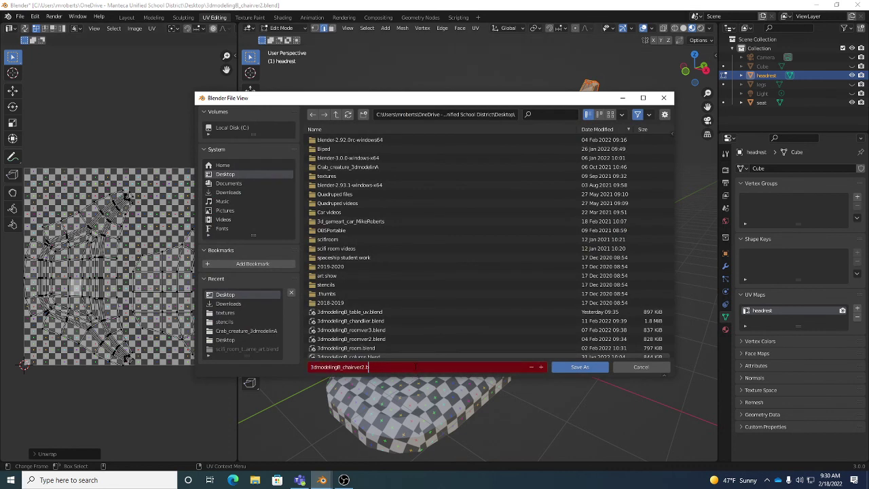
key(BackSpace)
key(BackSpace)
key(BackSpace)
text(_uv)
click(580, 367)
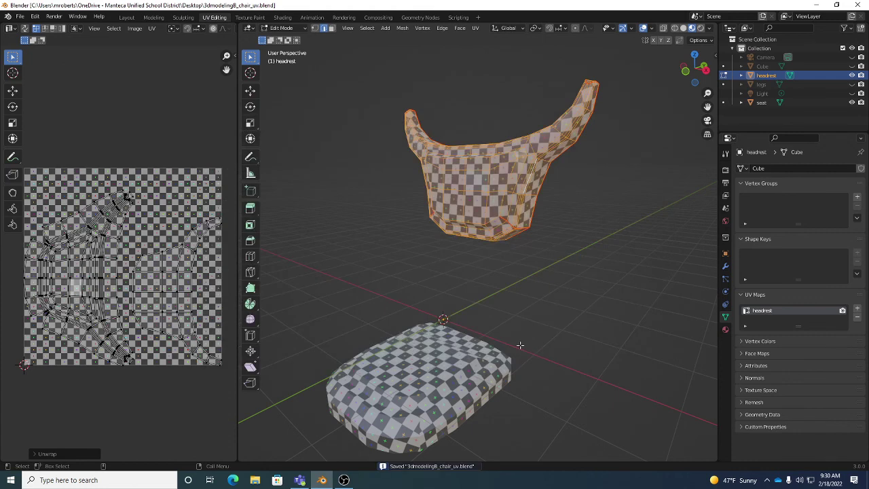
click(343, 480)
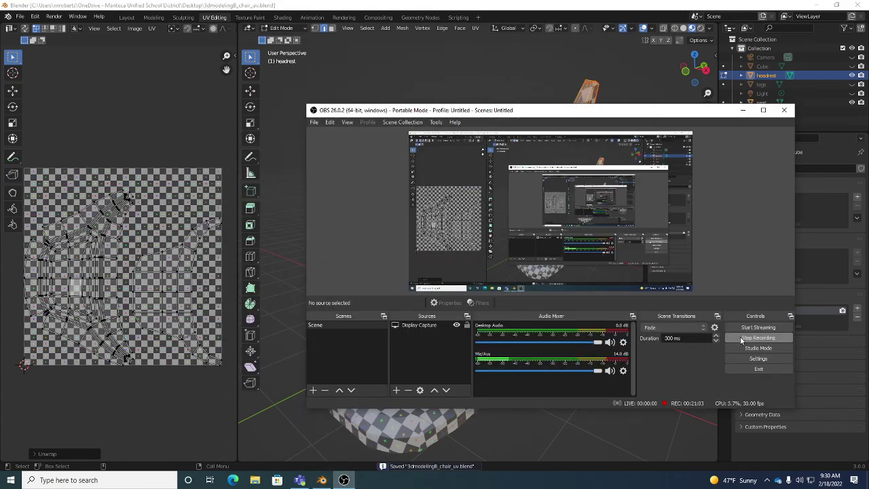